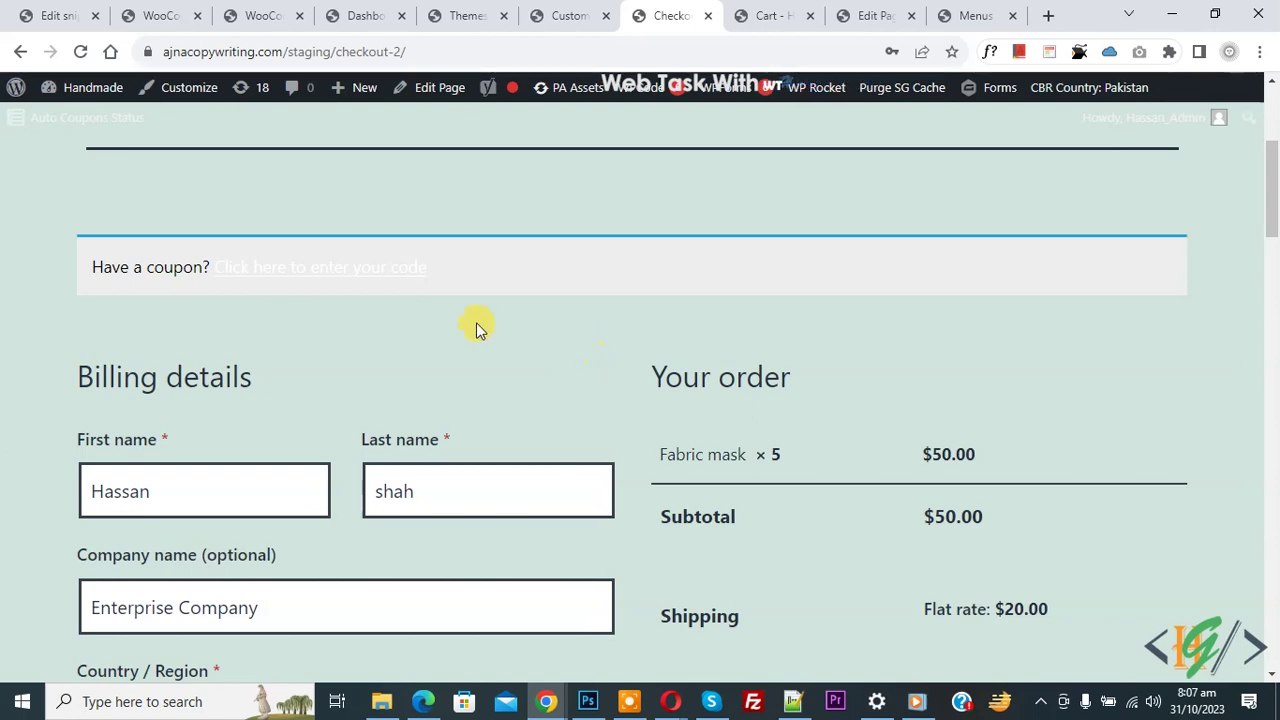
Expand the coupon code form on the checkout page and examine the "Have a coupon?" notice above it.
click(363, 270)
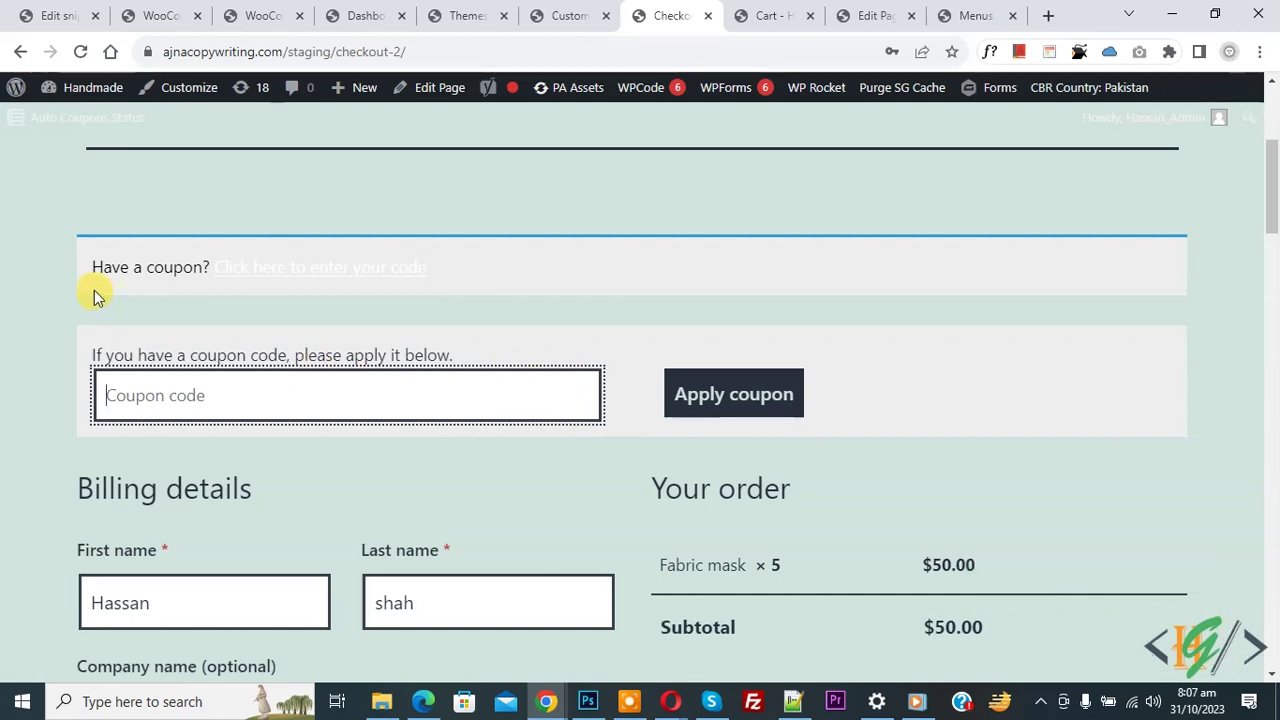
drag(91, 262, 473, 287)
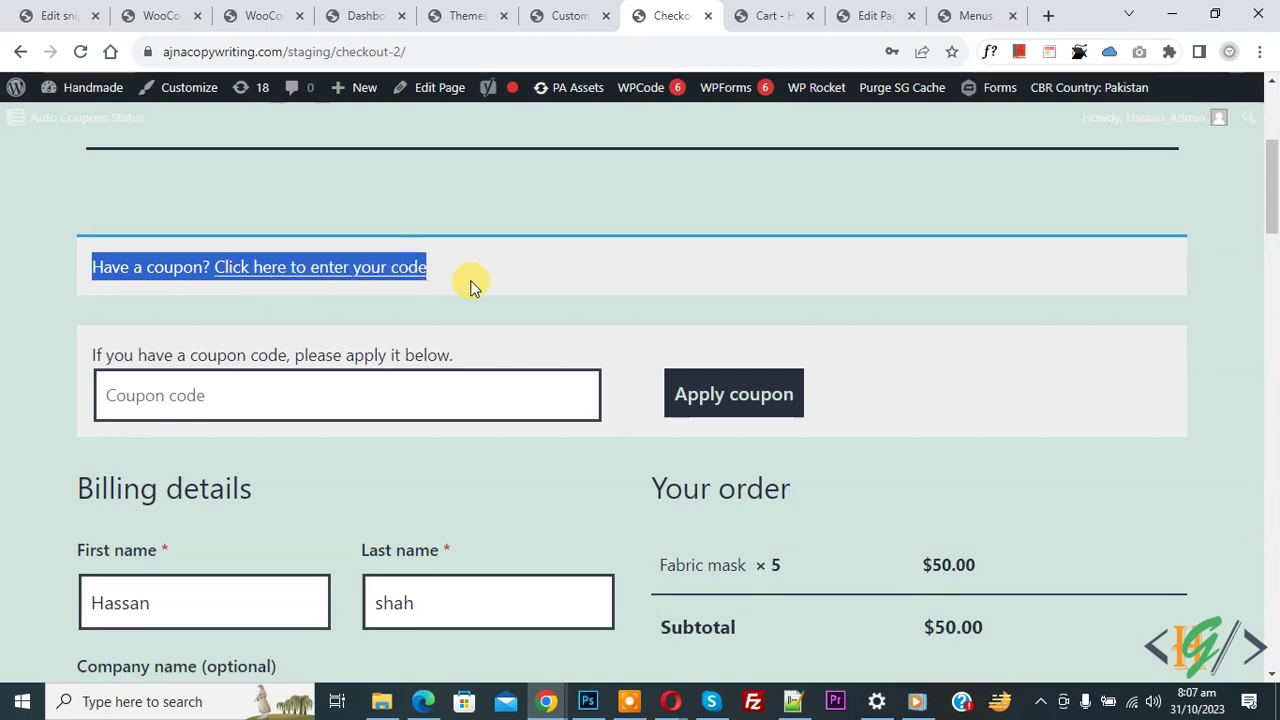
click(474, 286)
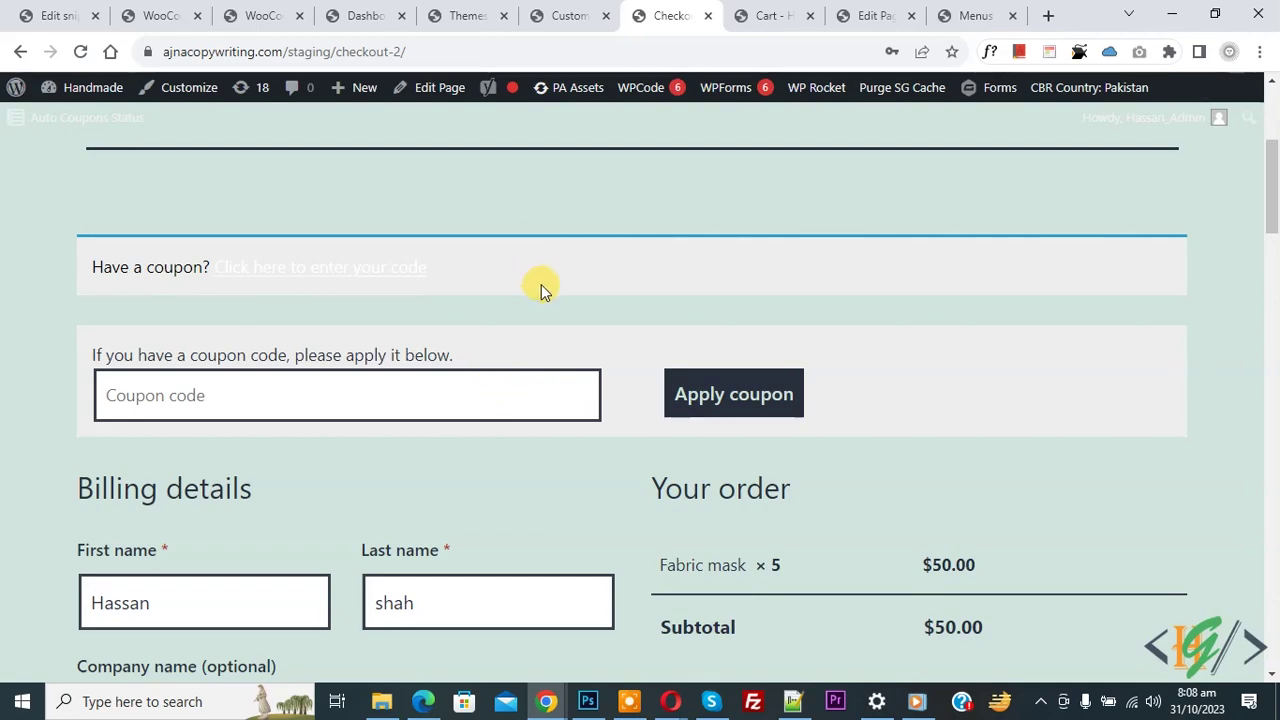
Switch to the WordPress dashboard and search the plugins available to add for "wpcode".
drag(365, 15, 548, 8)
scroll(365, 133, down, 5)
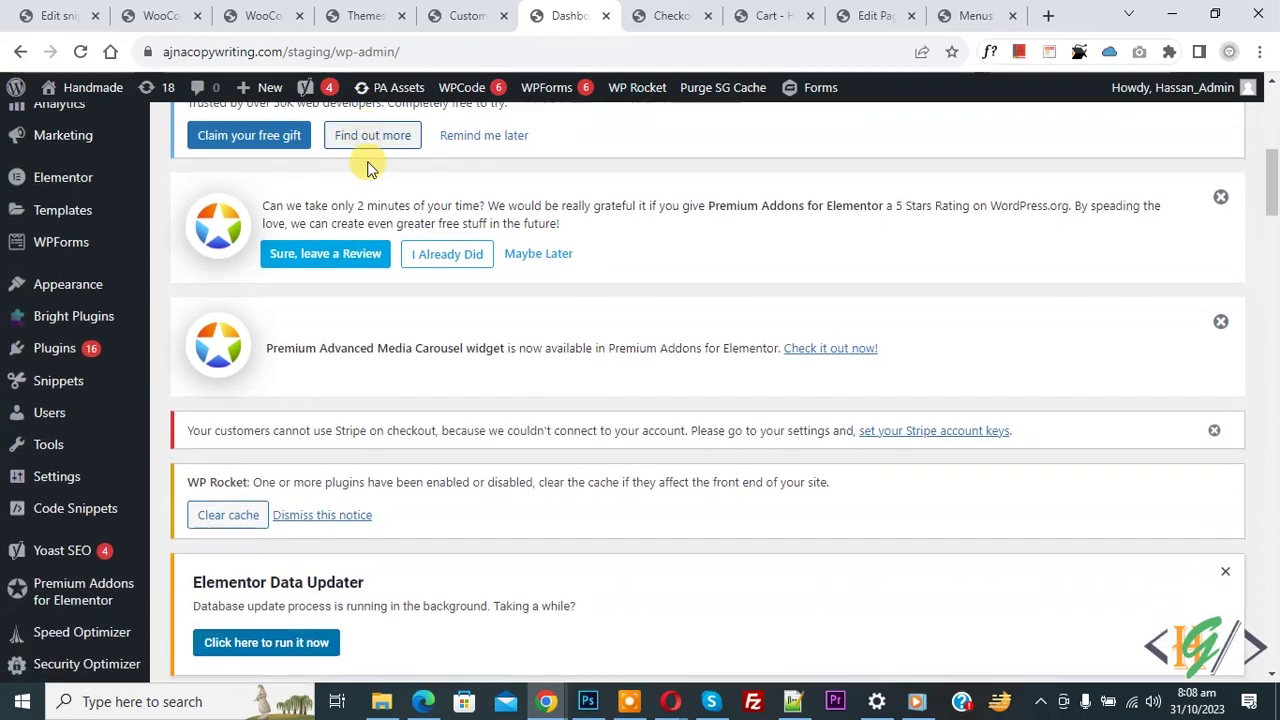
mouse_move(80, 357)
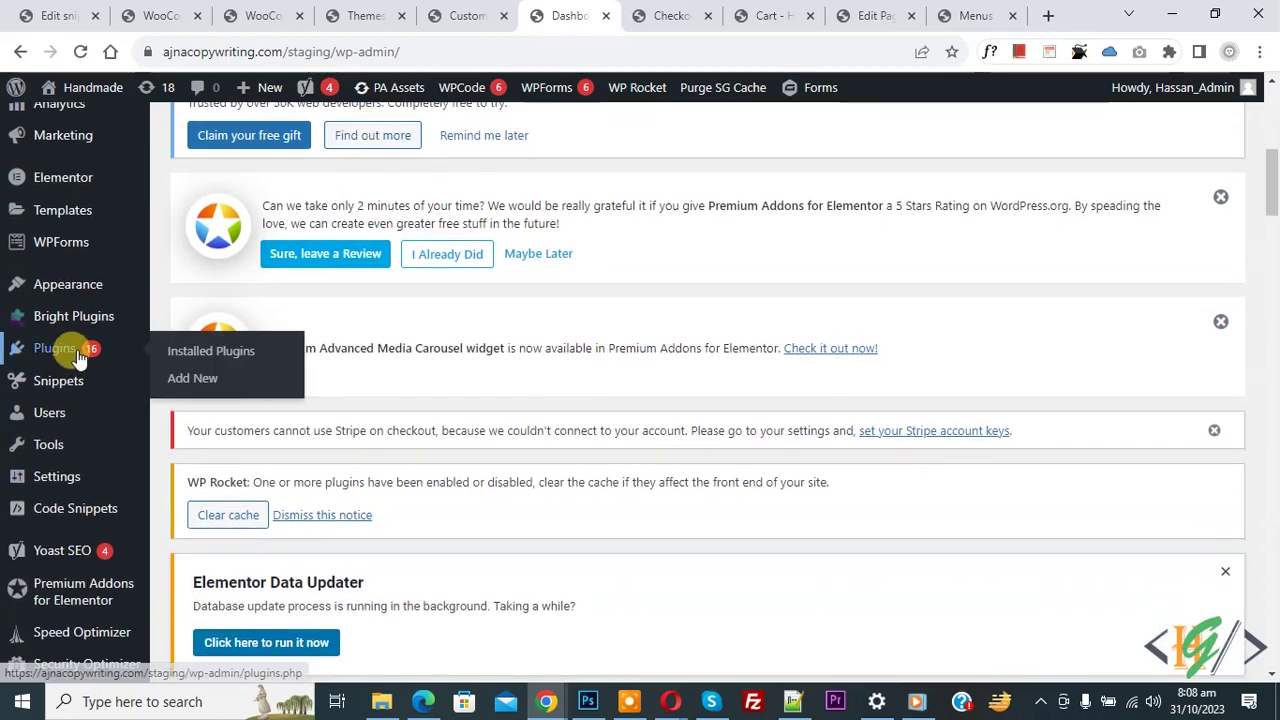
click(213, 382)
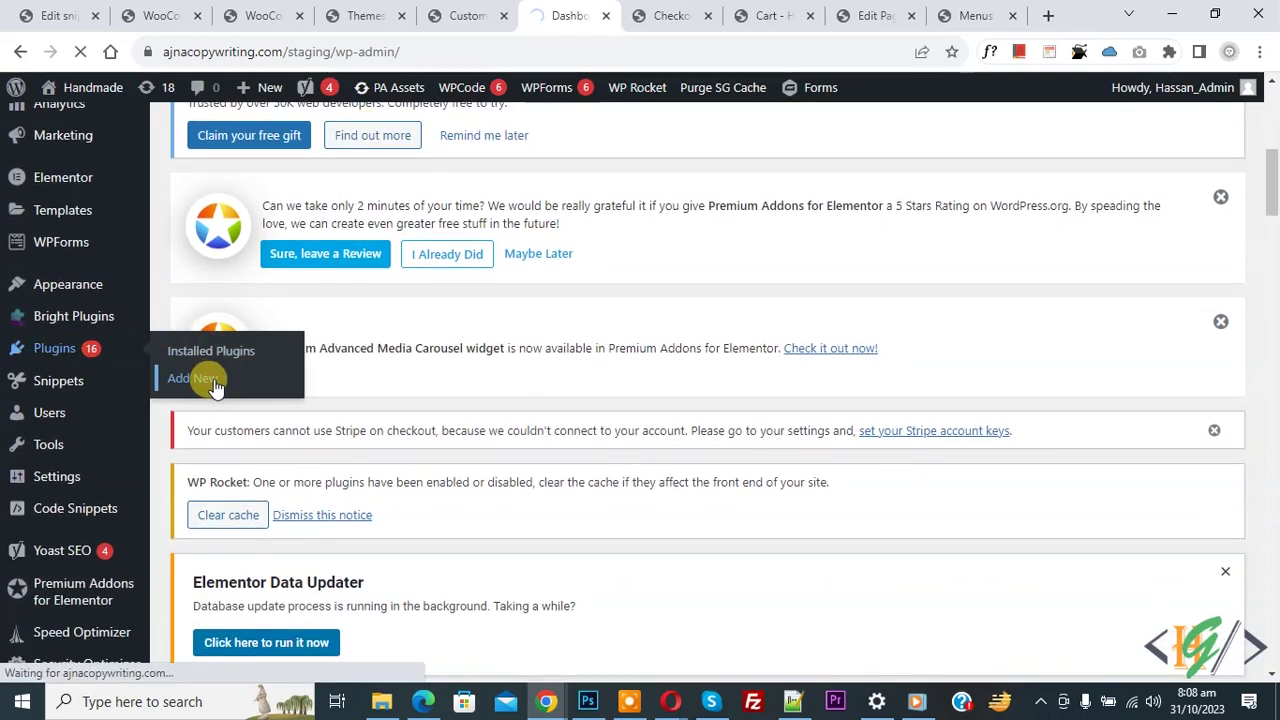
scroll(719, 288, down, 3)
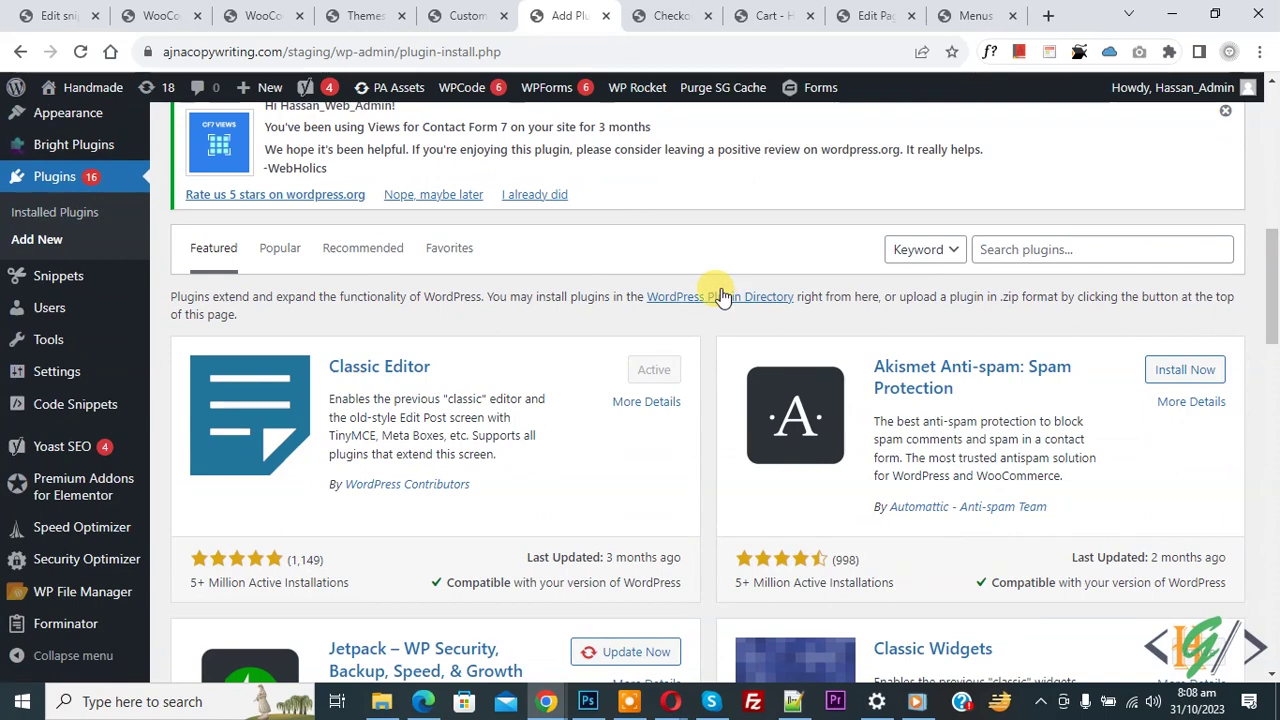
click(1068, 245)
text(wpcode)
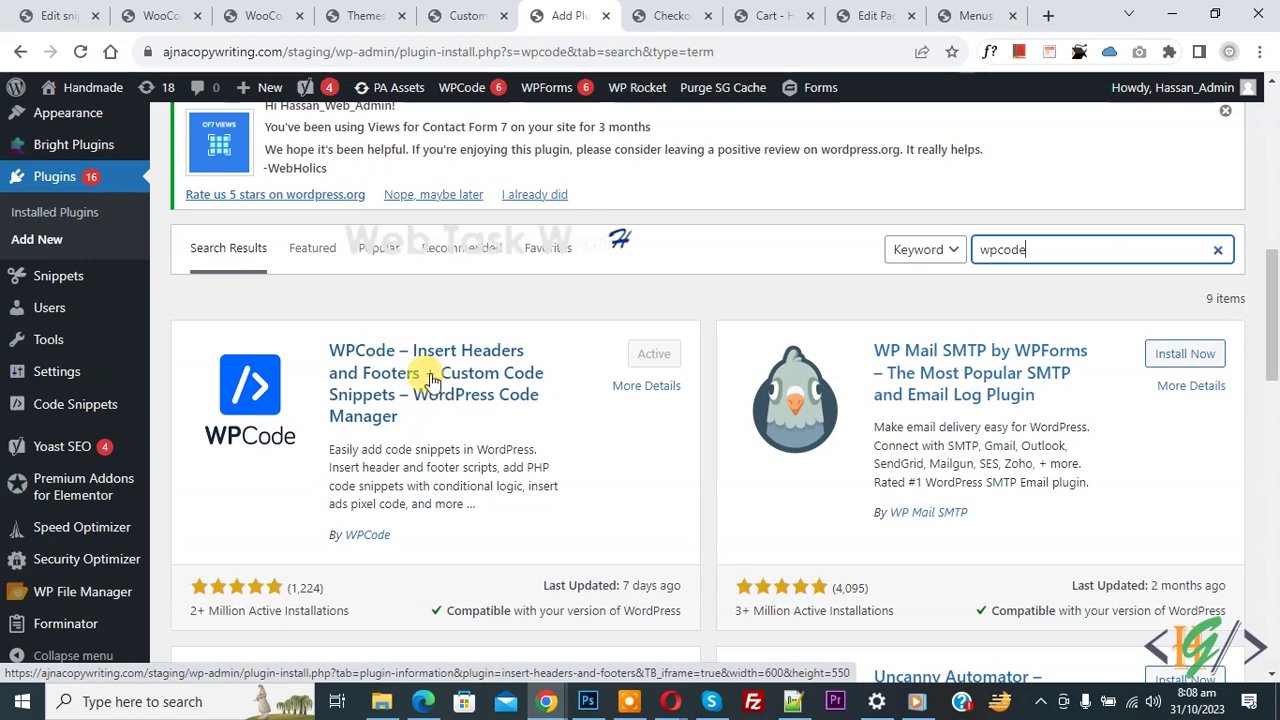
Start a new blank custom code snippet in WPCode using Add Your Custom Code (New Snippet).
mouse_move(94, 404)
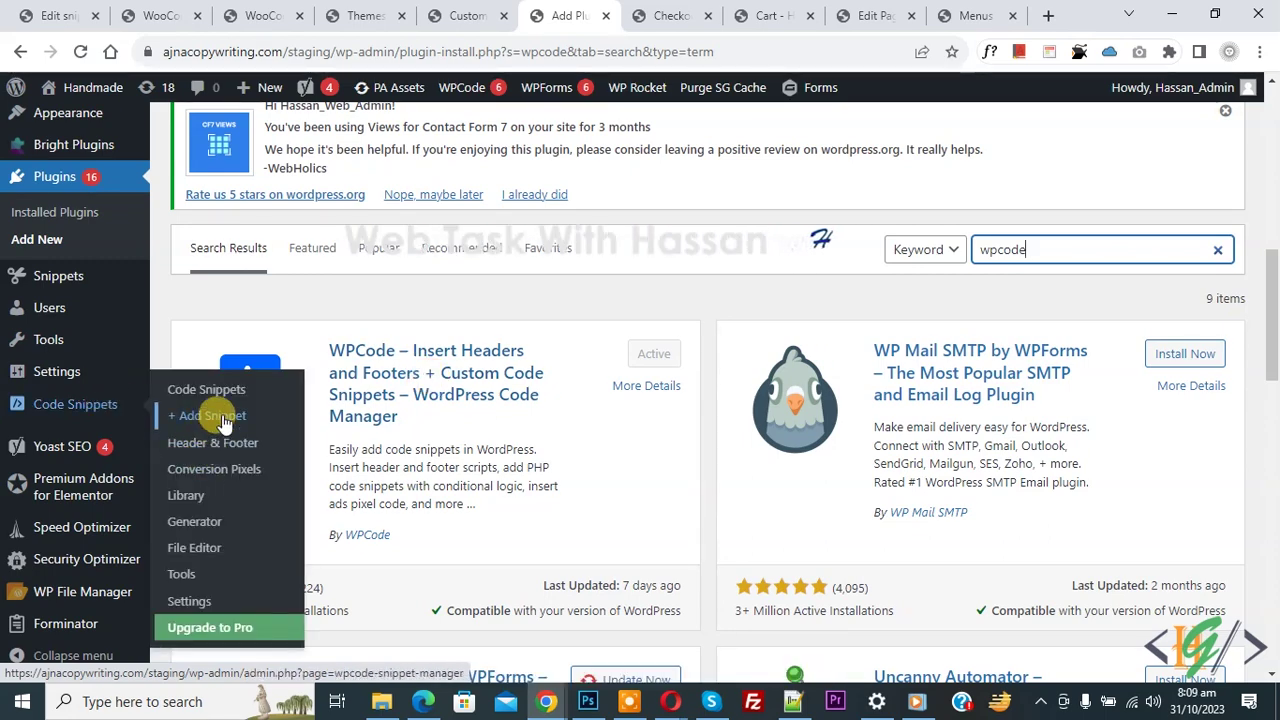
click(222, 424)
scroll(616, 272, down, 2)
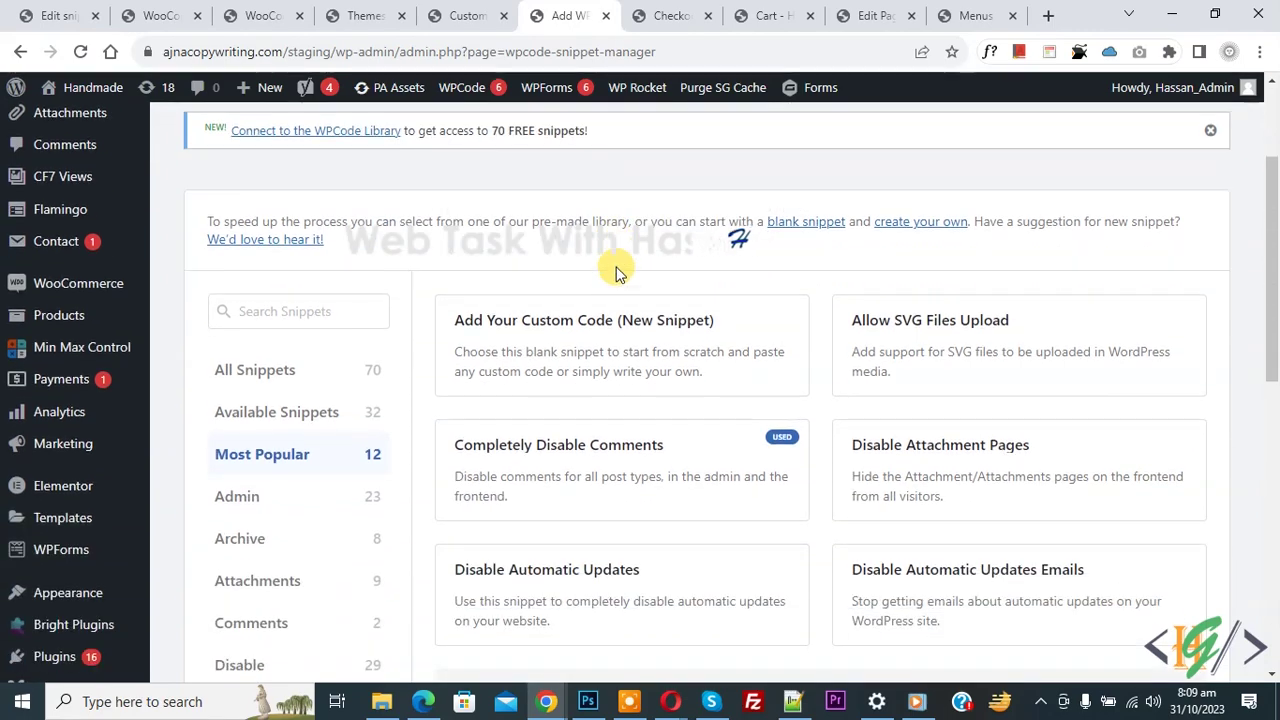
click(618, 360)
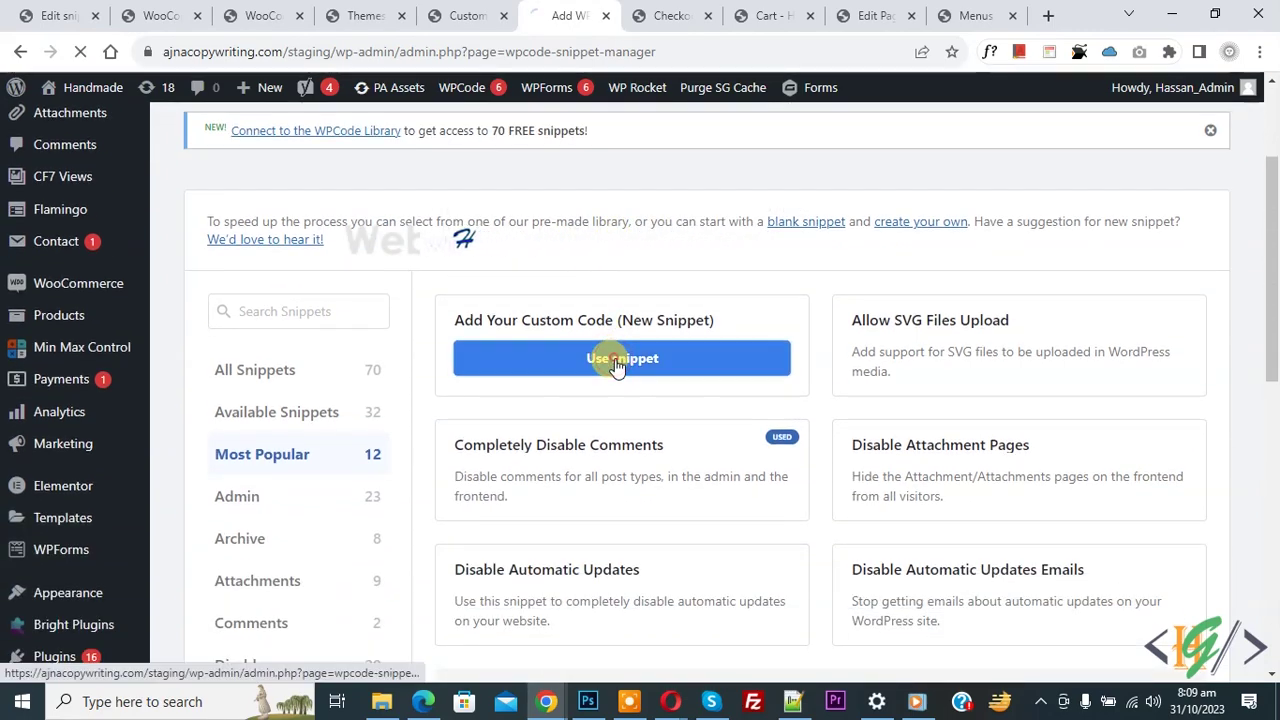
drag(186, 246, 418, 250)
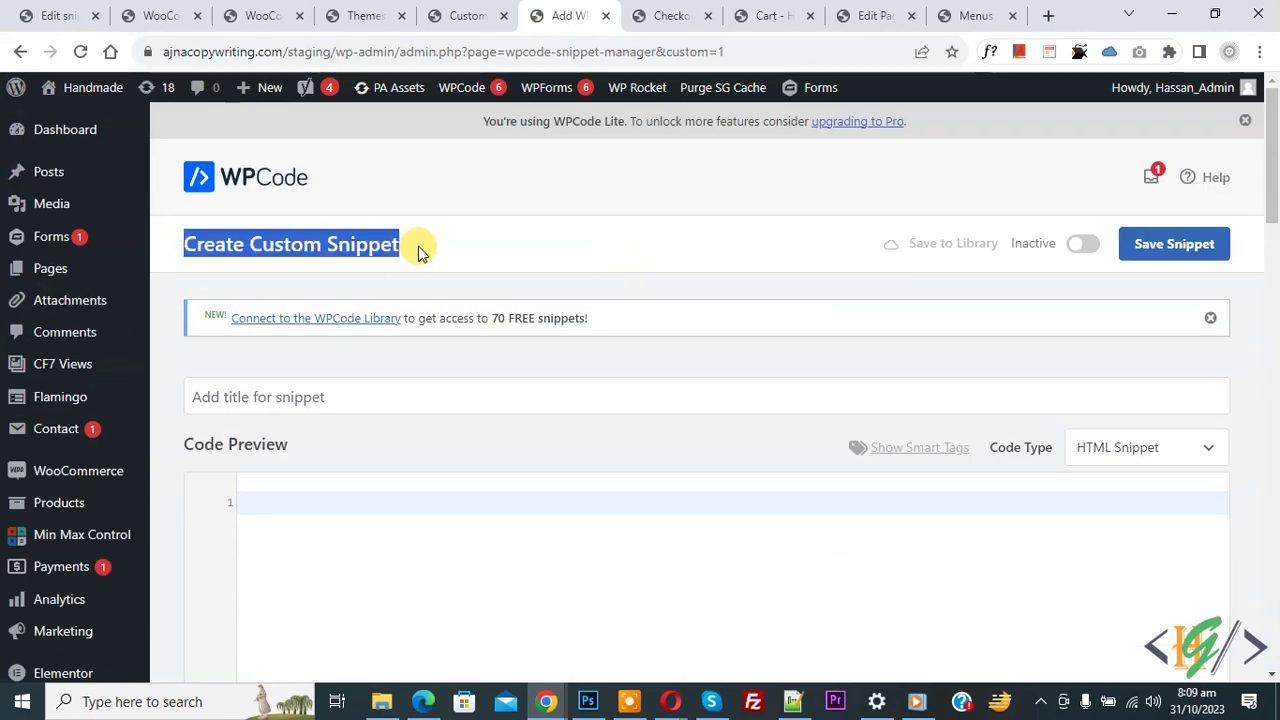
click(551, 237)
Set the code type to PHP Snippet and insert the woocommerce_show_coupon function, hooked to wp_footer at priority 99, showing .checkout_coupon with jQuery.
scroll(429, 149, down, 1)
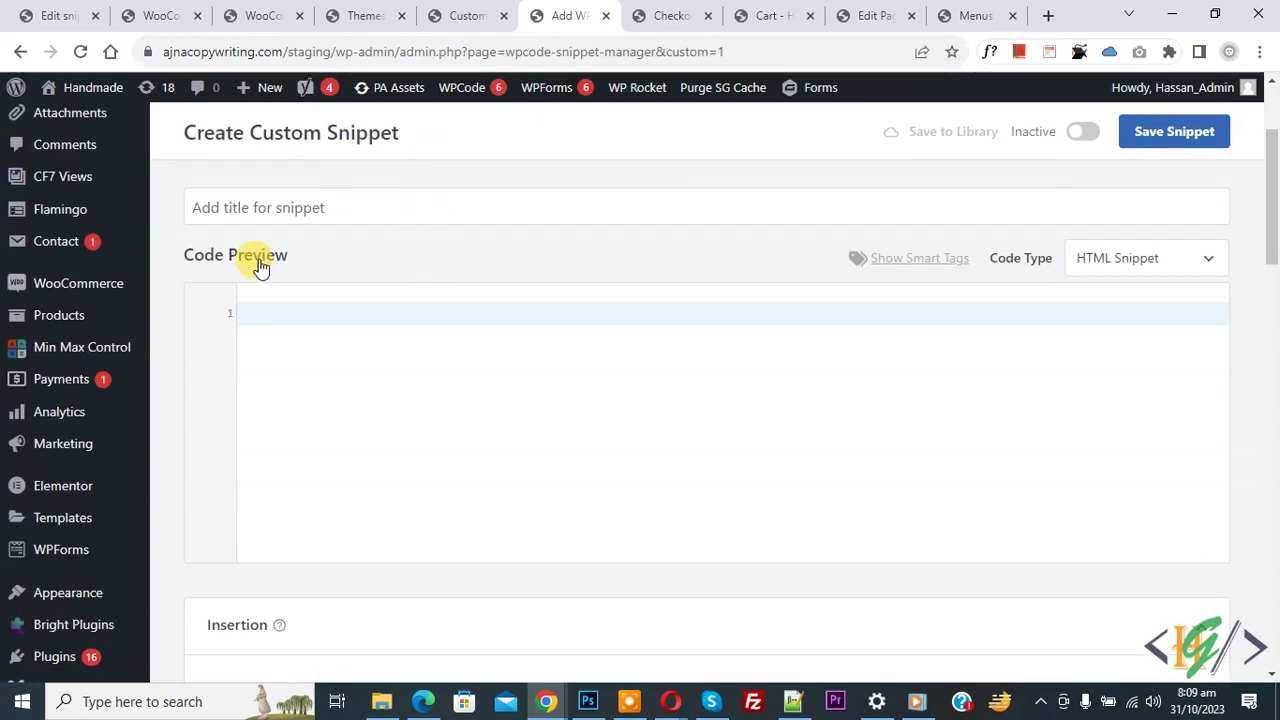
click(1164, 262)
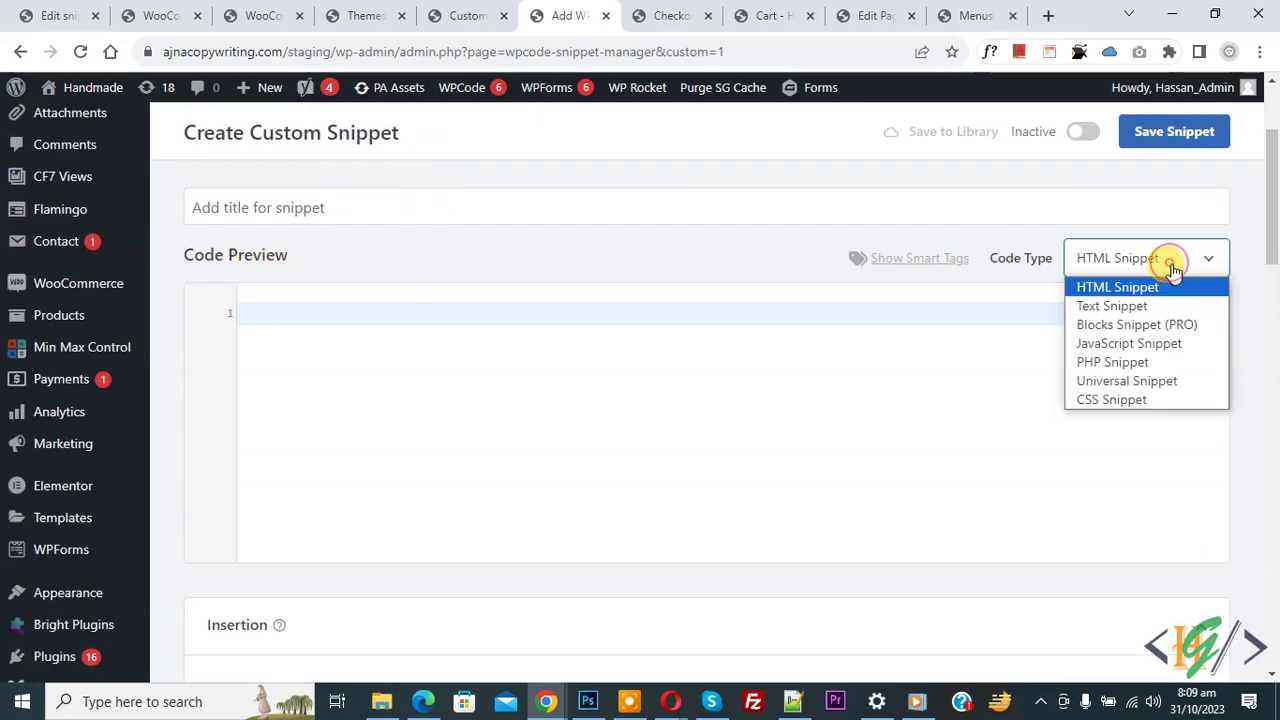
click(1134, 361)
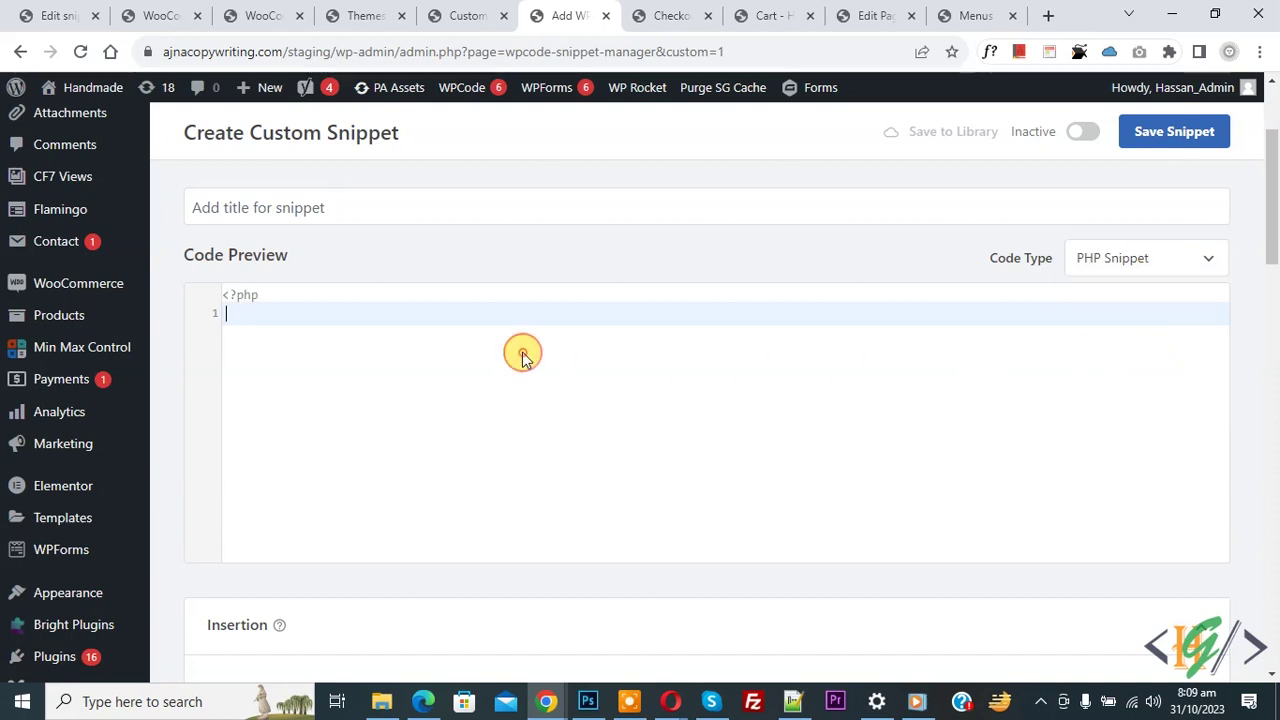
text(add_action( 'wp_footer', 'woocommerce_show_coupon', 99 ); function woocommerce_show_coupon() { echo ' <script type="text/javascript"> jQuery(document).ready(function($) { $(\'.checkout_coupon\').show(); }); </script> '; })
drag(266, 557, 199, 344)
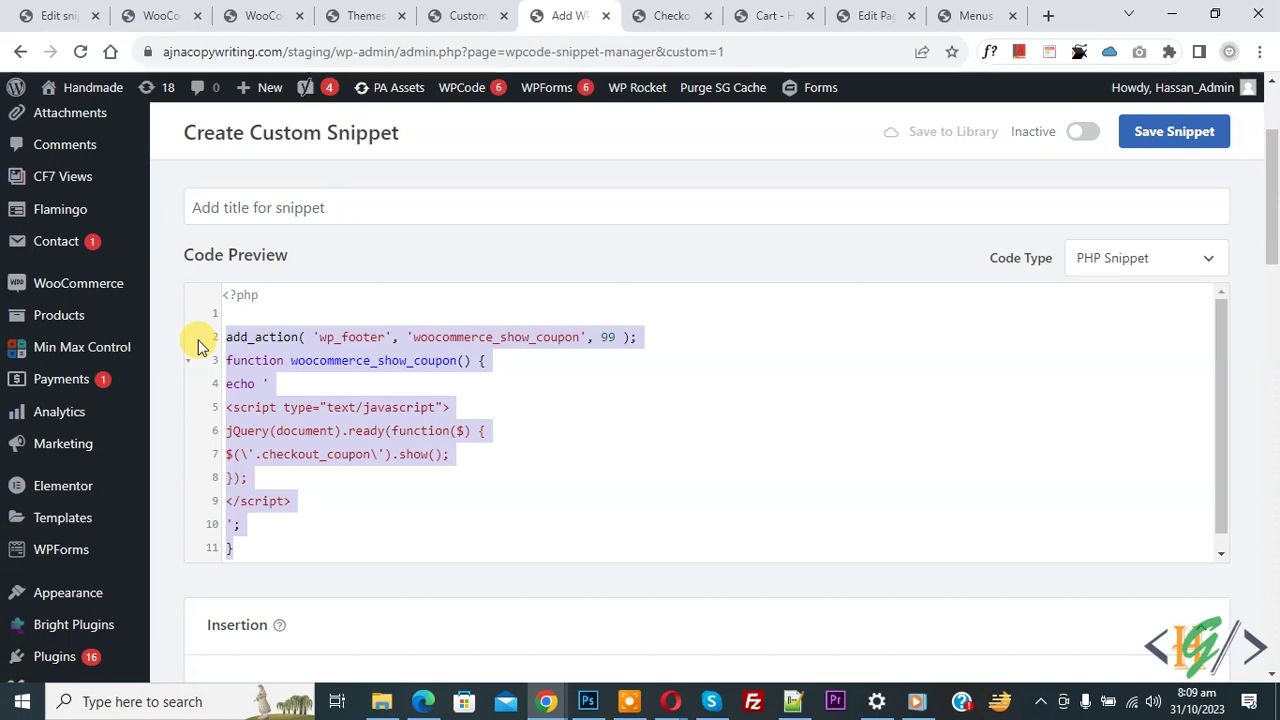
click(383, 428)
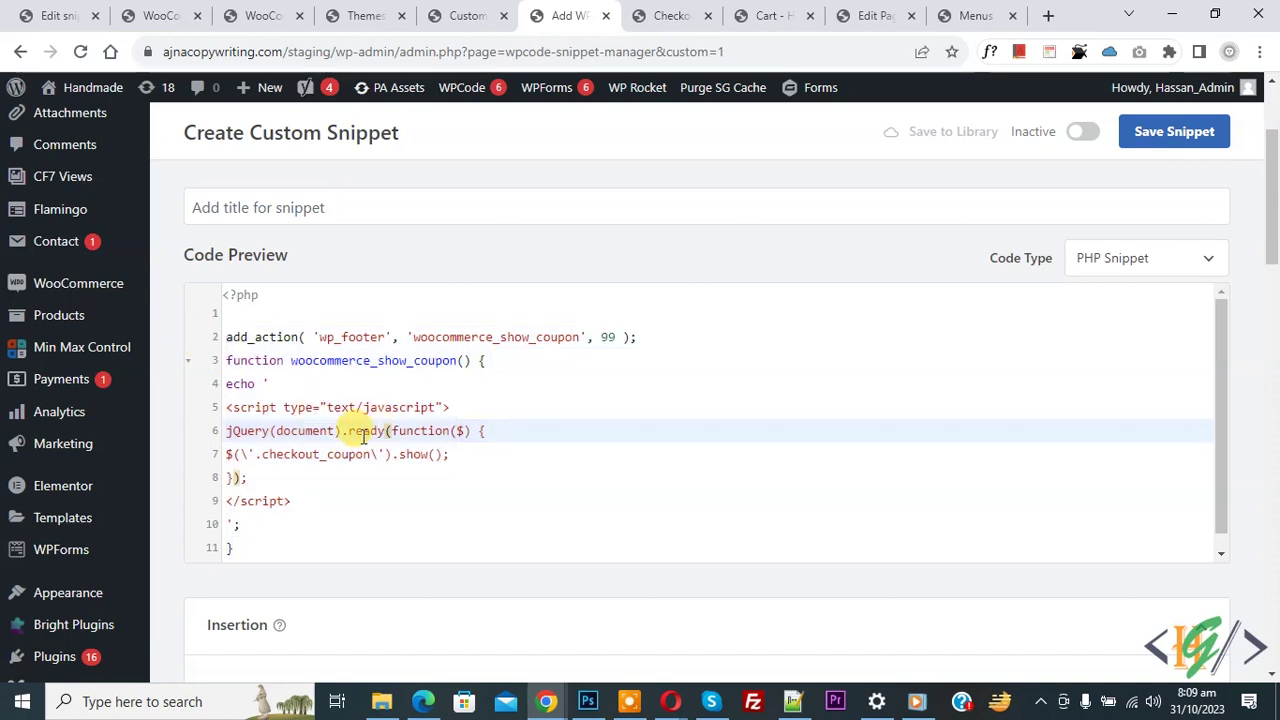
drag(258, 549, 216, 340)
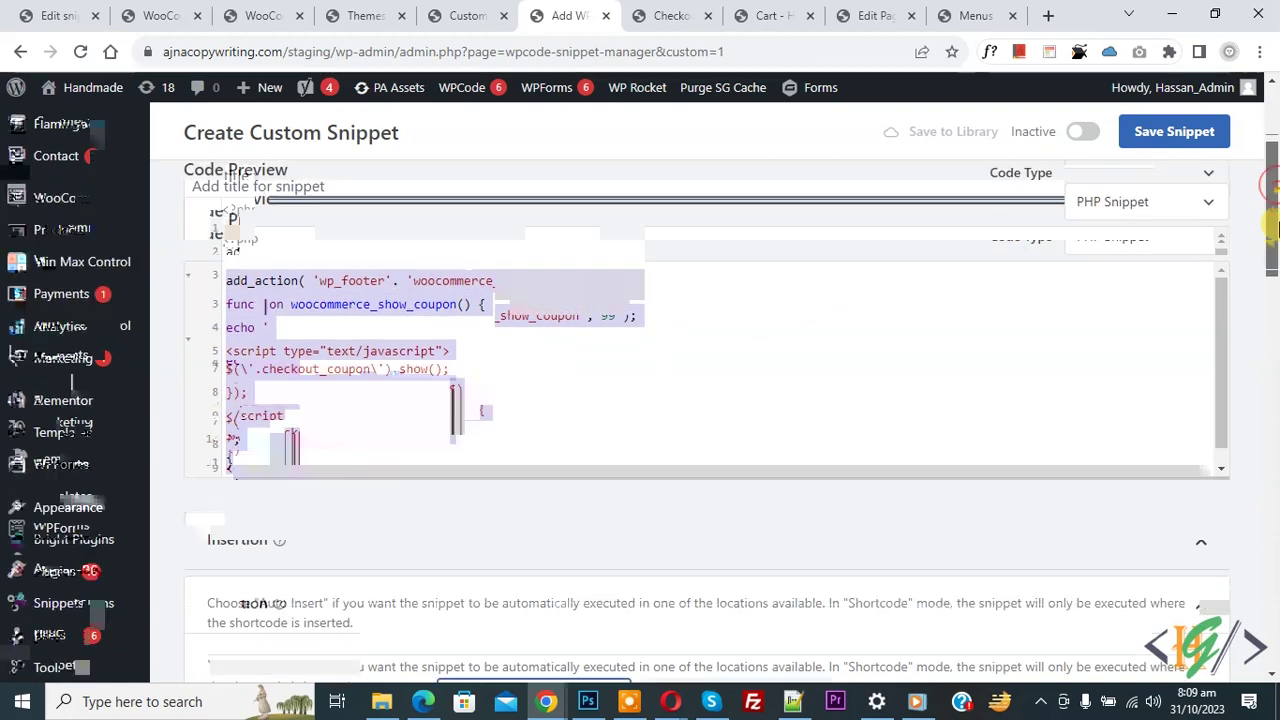
Activate the PHP snippet with Auto Insert and the Run Everywhere location, and save it.
drag(1272, 200, 1275, 316)
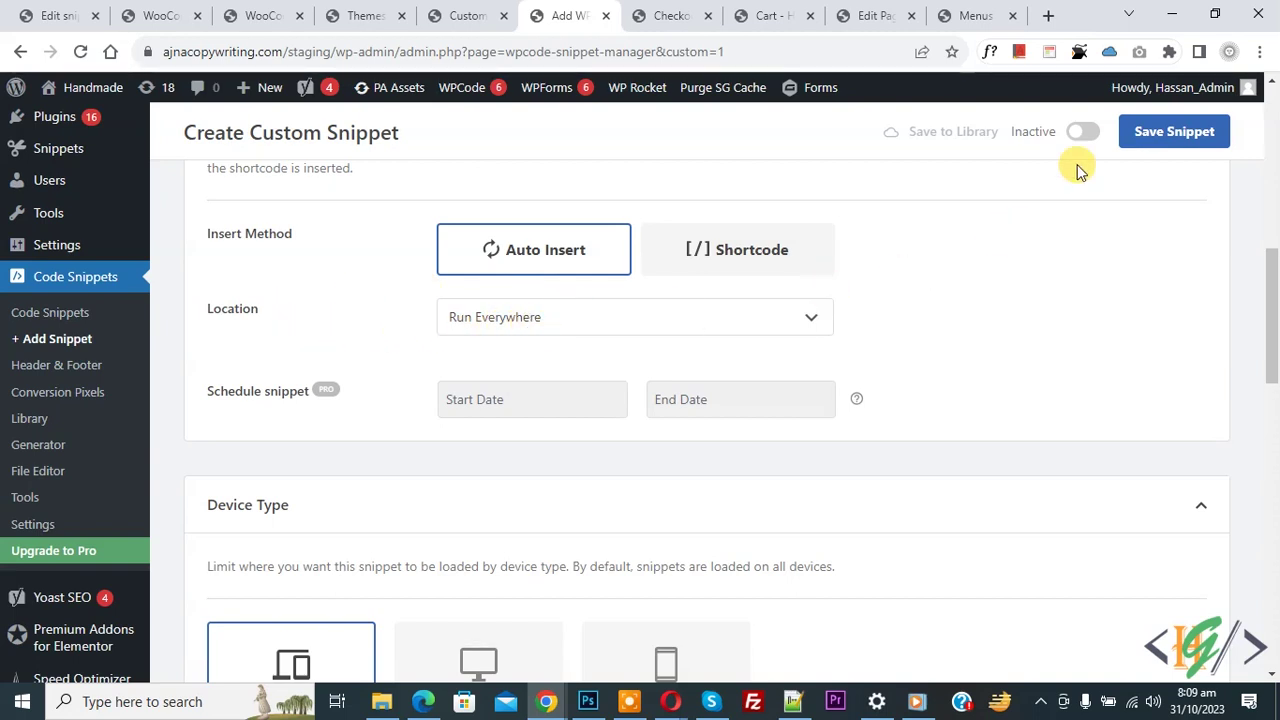
click(1172, 132)
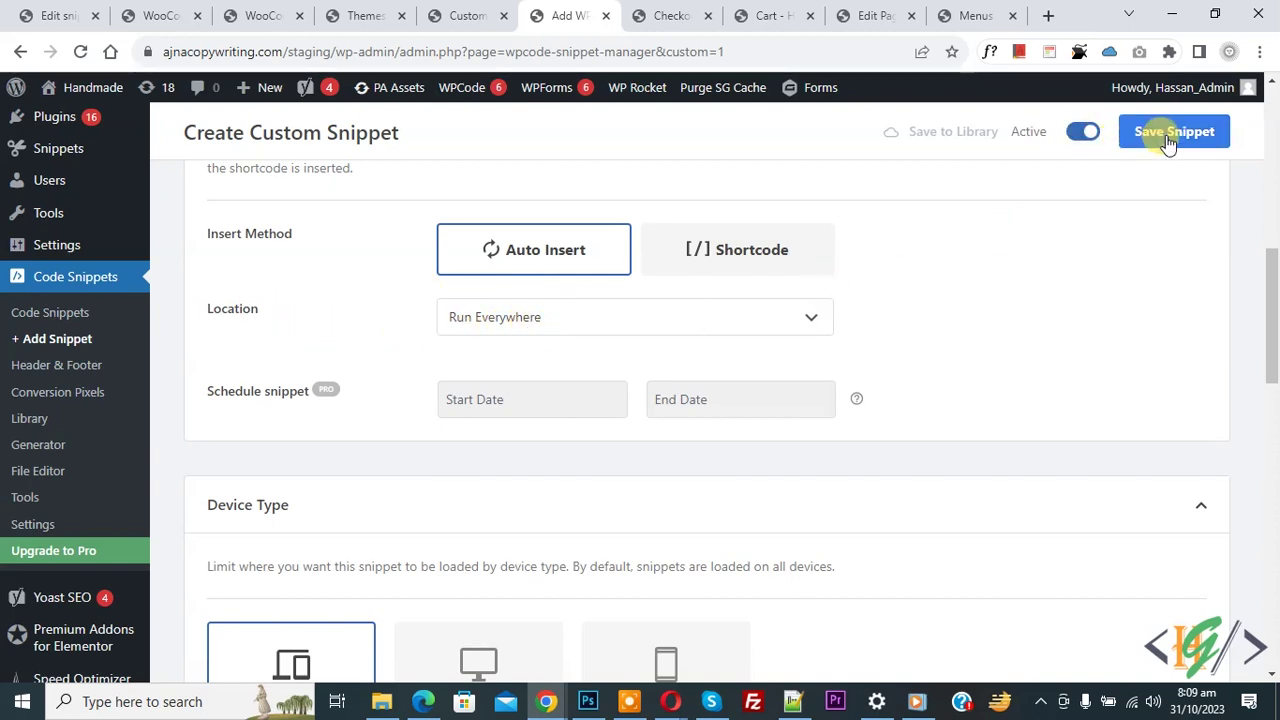
drag(192, 316, 363, 317)
click(381, 318)
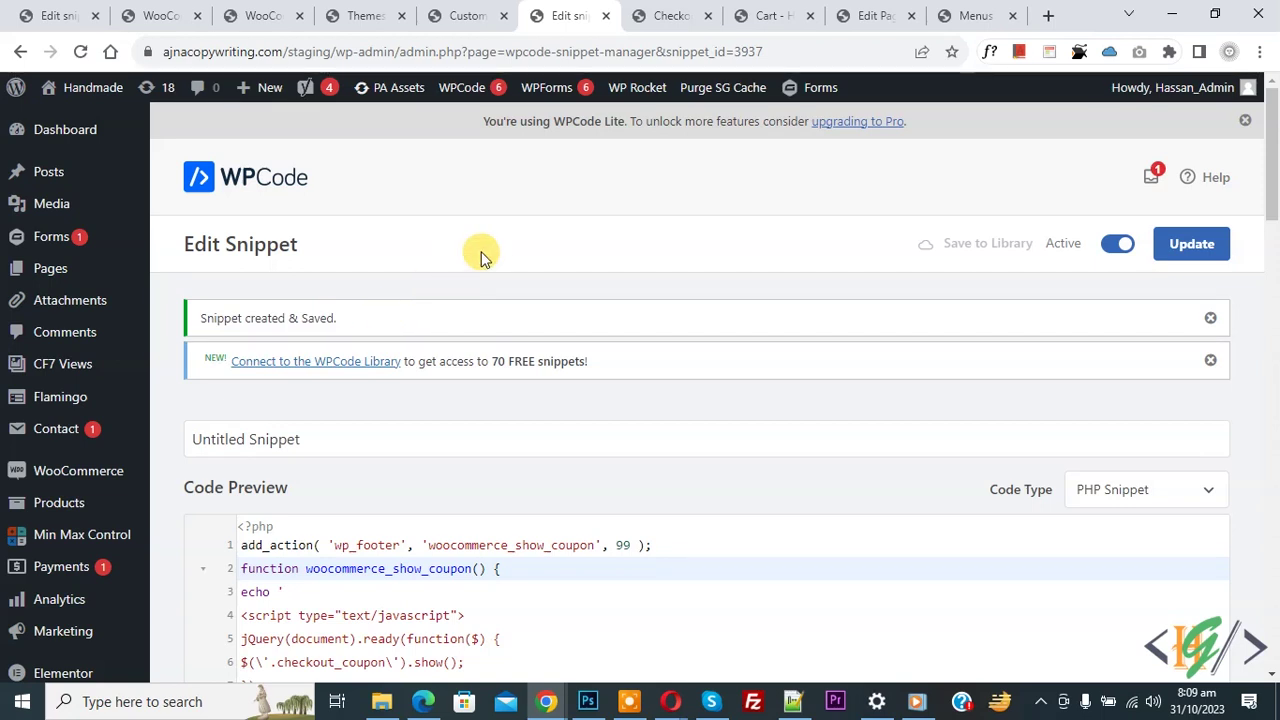
Inspect the checkout page's "Have a coupon?" notice and copy its CSS selector .woocommerce-form-coupon-toggle .woocommerce-info.
click(662, 12)
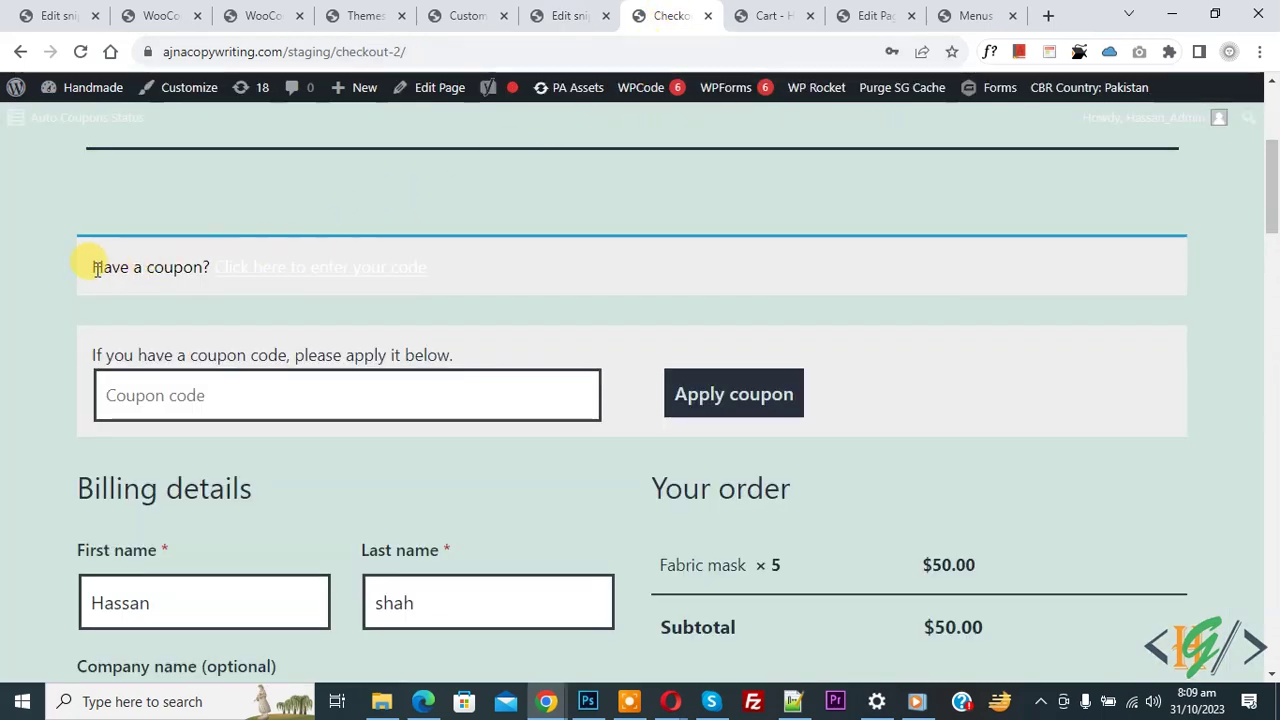
drag(92, 267, 520, 270)
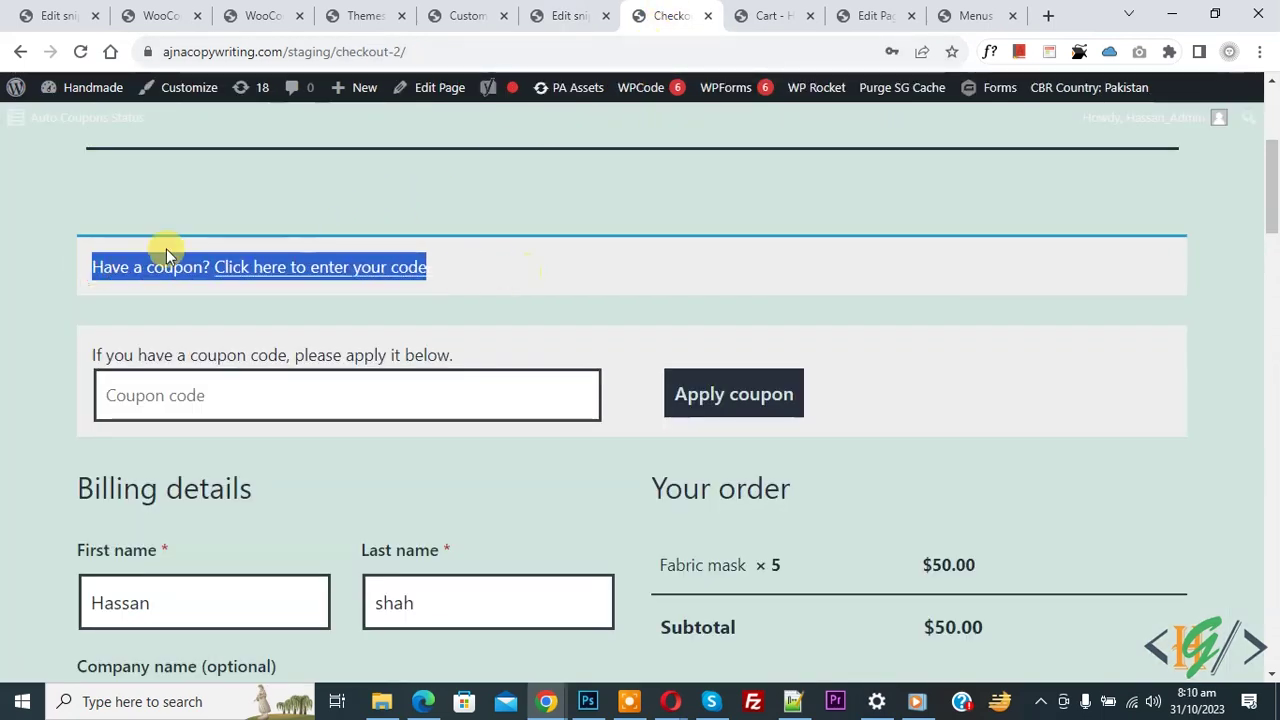
right_click(110, 272)
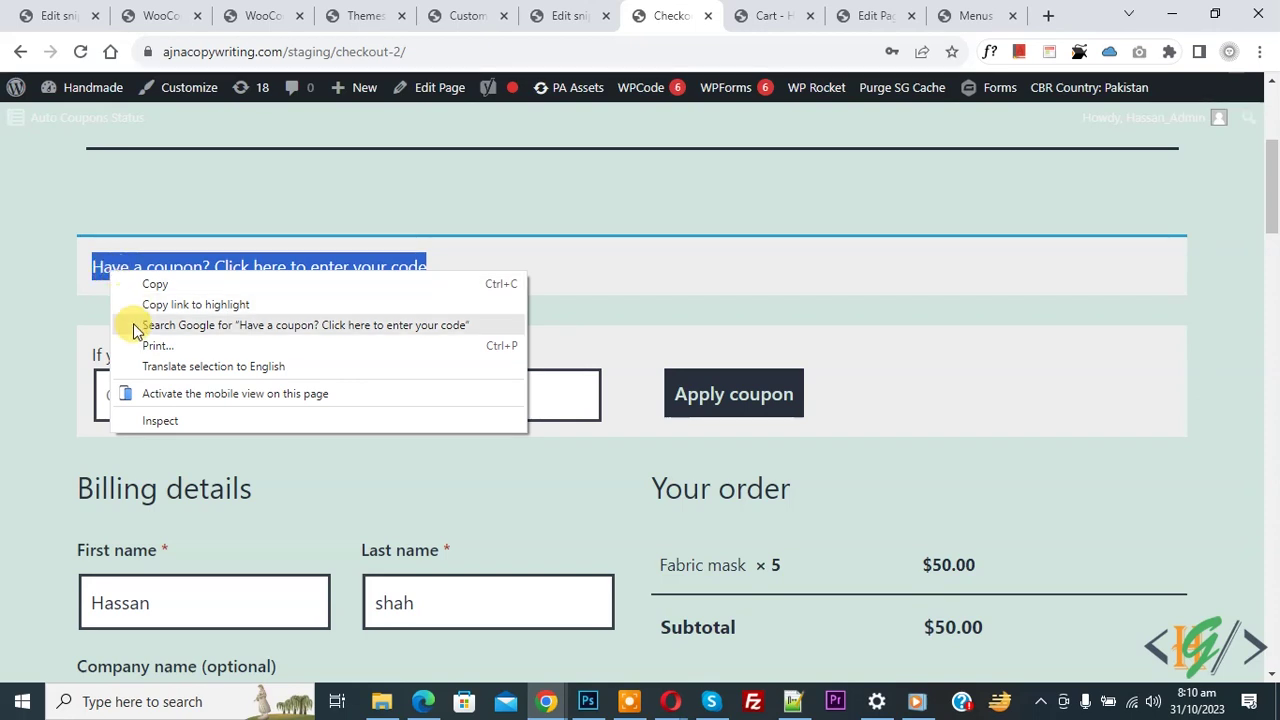
click(157, 418)
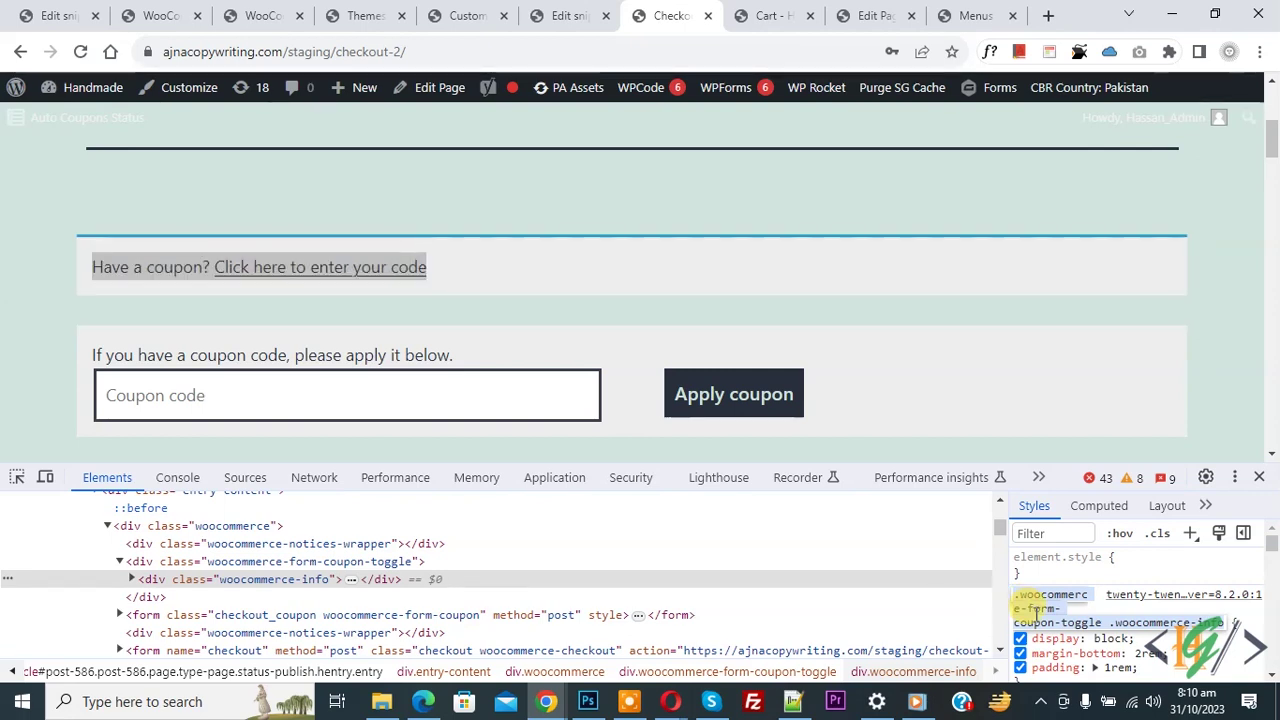
scroll(1050, 606, down, 1)
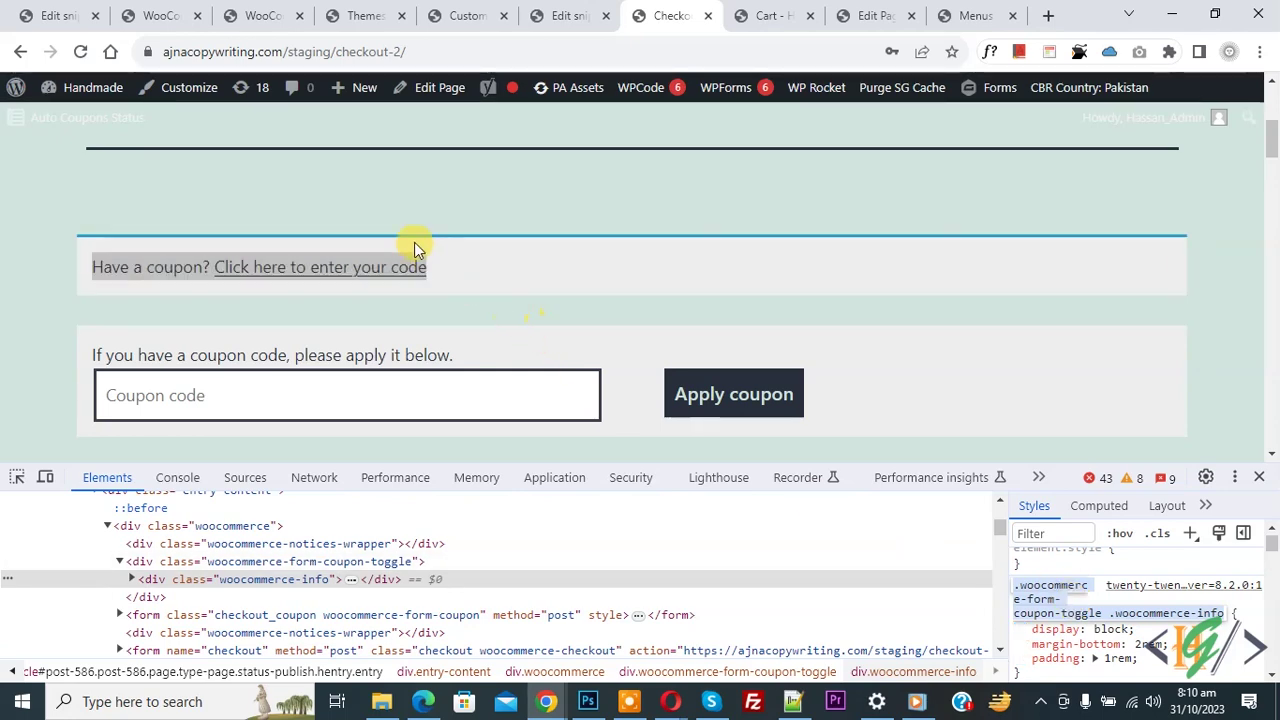
Open the checkout page's theme customizer in a new browser tab and go to Additional CSS.
right_click(211, 99)
click(272, 105)
click(700, 15)
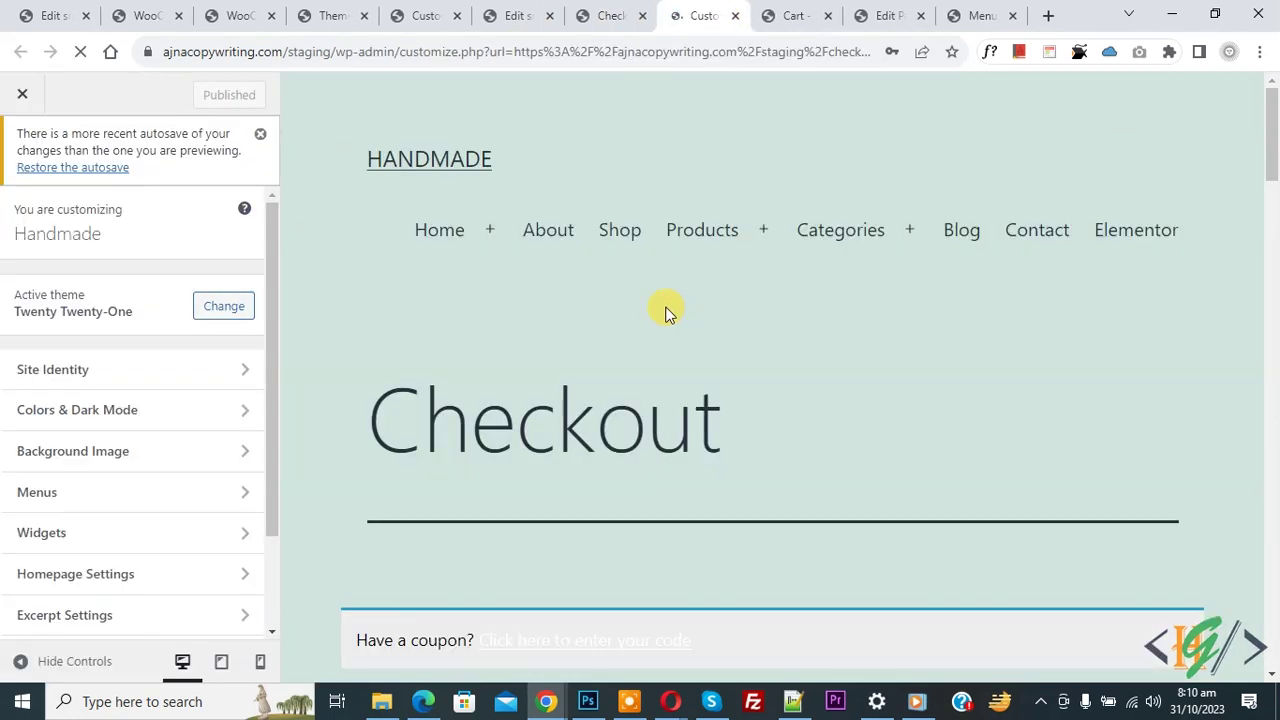
scroll(100, 288, down, 2)
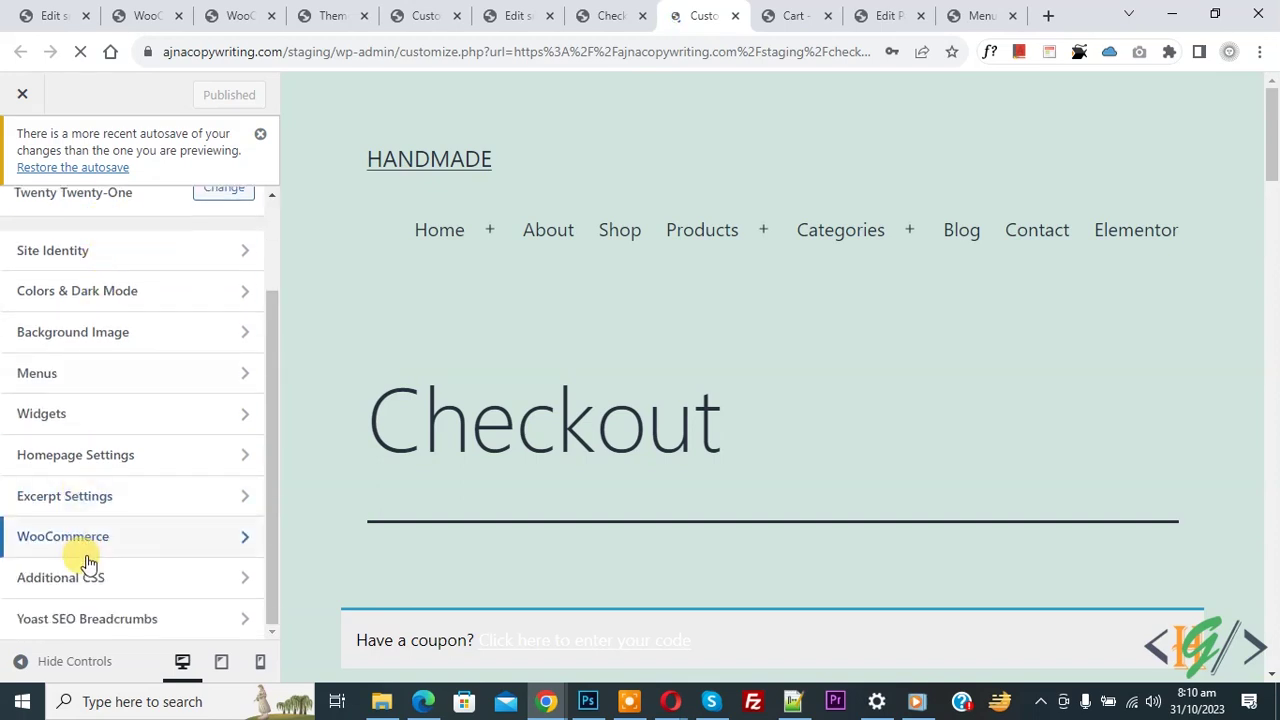
click(88, 586)
Add a rule at the start of the CSS giving .woocommerce-form-coupon-toggle .woocommerce-info the declaration display: none !important;.
click(71, 288)
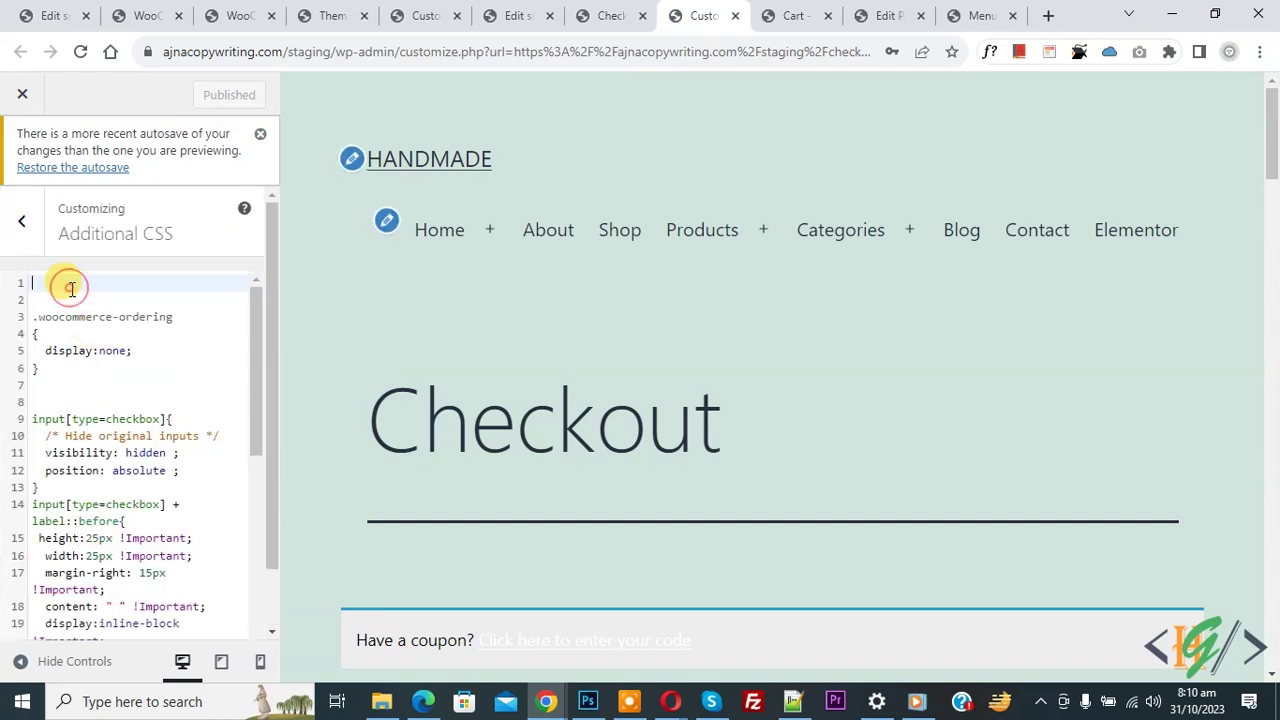
text(.woocommerce-form-coupon-toggle .woocommerce-info)
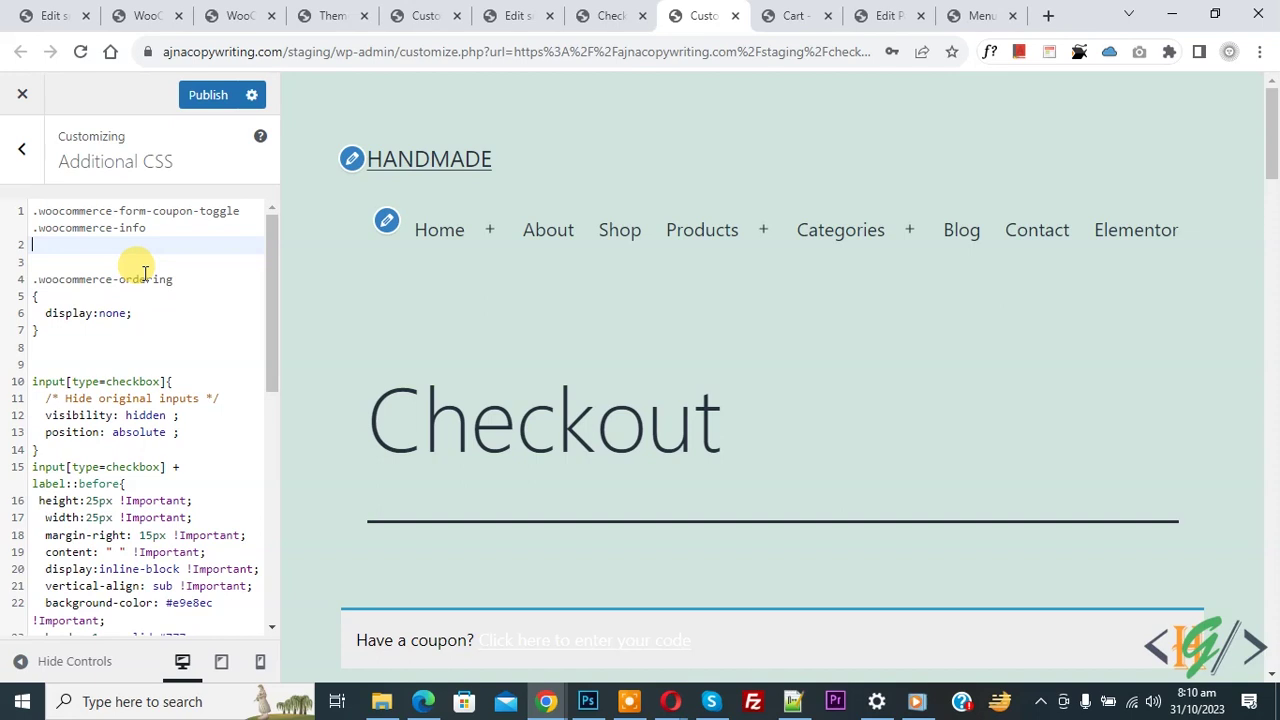
text({)
key(Return)
text(di)
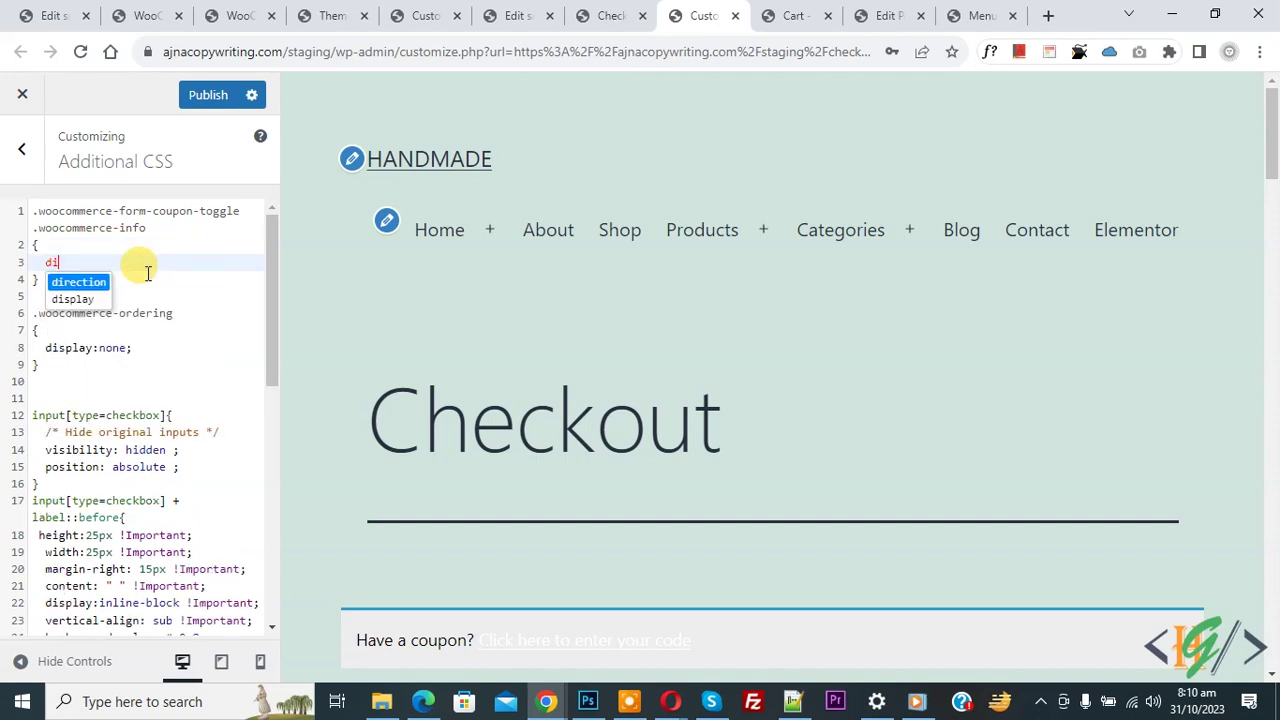
text(splay: non)
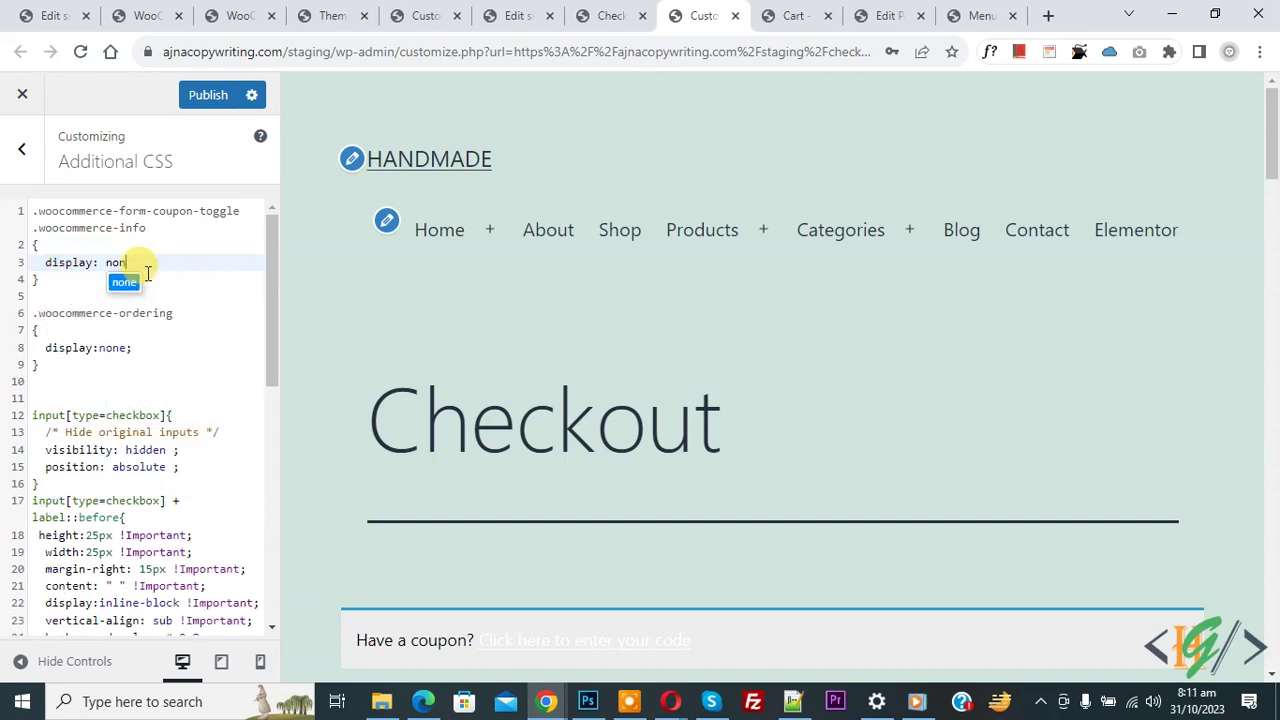
text(e !importa)
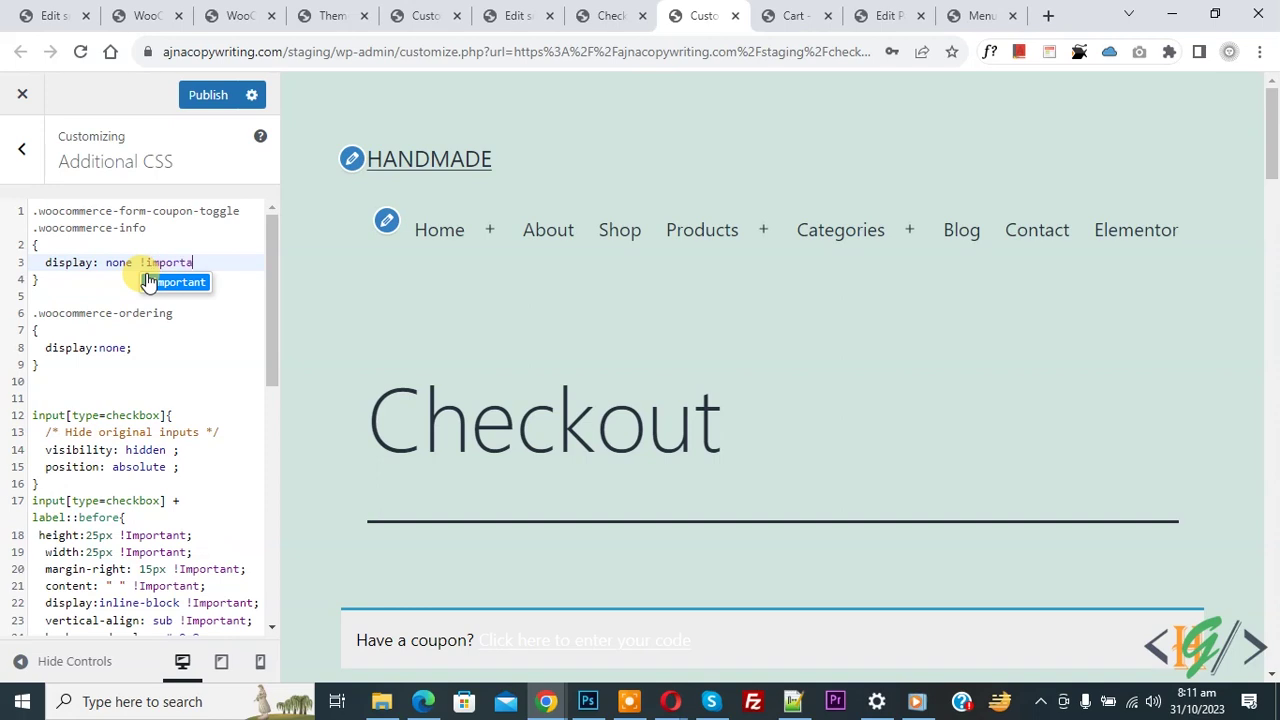
text(nt;)
key(ctrl+plus)
key(ctrl+plus)
key(ctrl+plus)
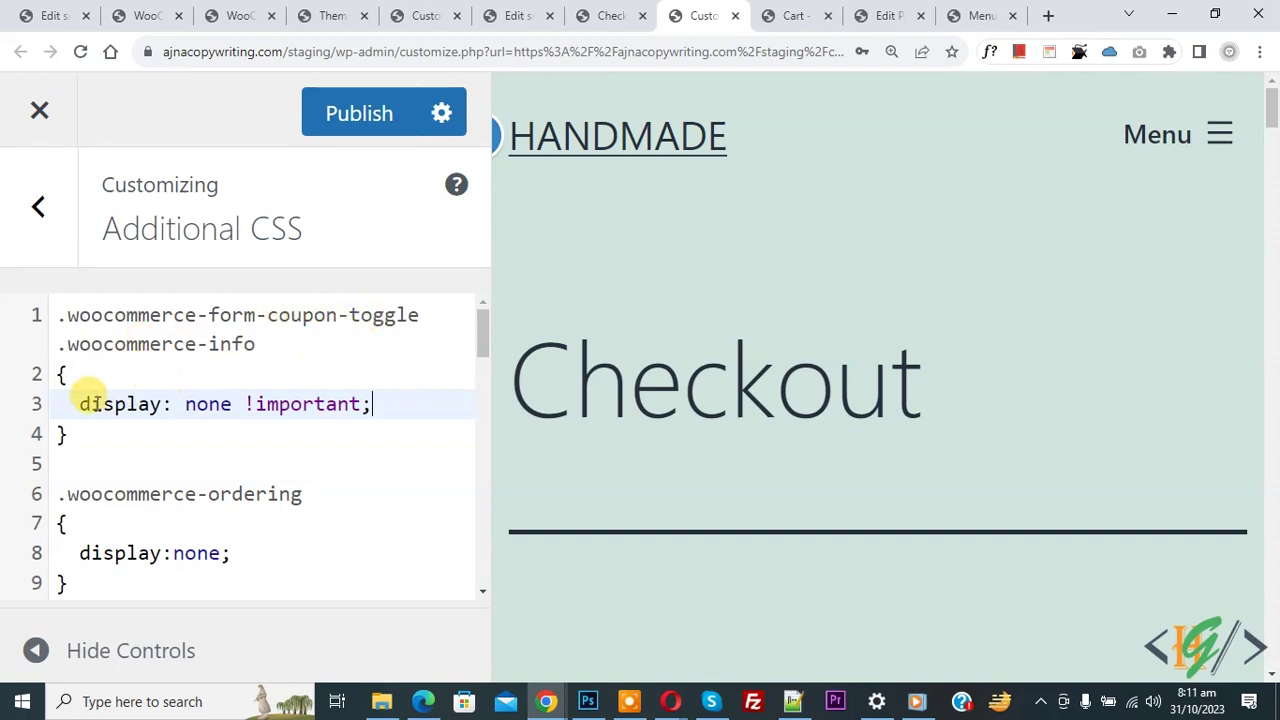
drag(80, 404, 103, 404)
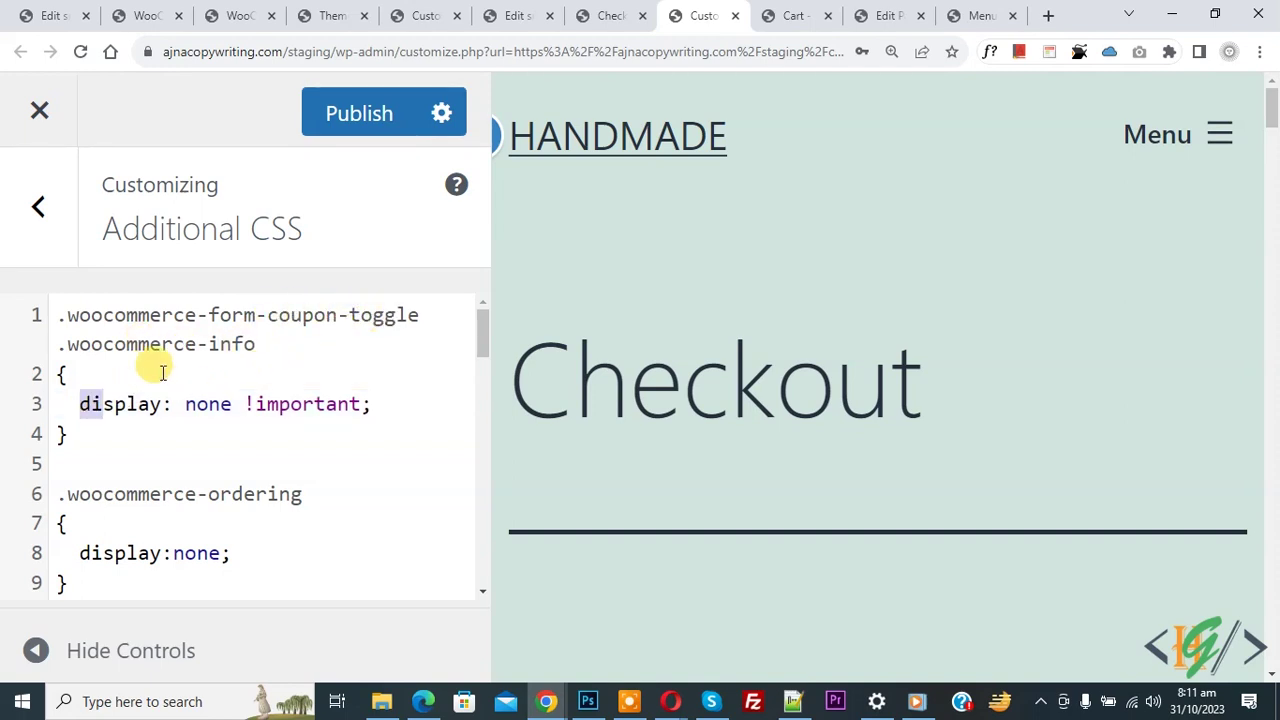
Publish the Additional CSS with the coupon notice rule and reset the browser zoom to its default level.
click(238, 404)
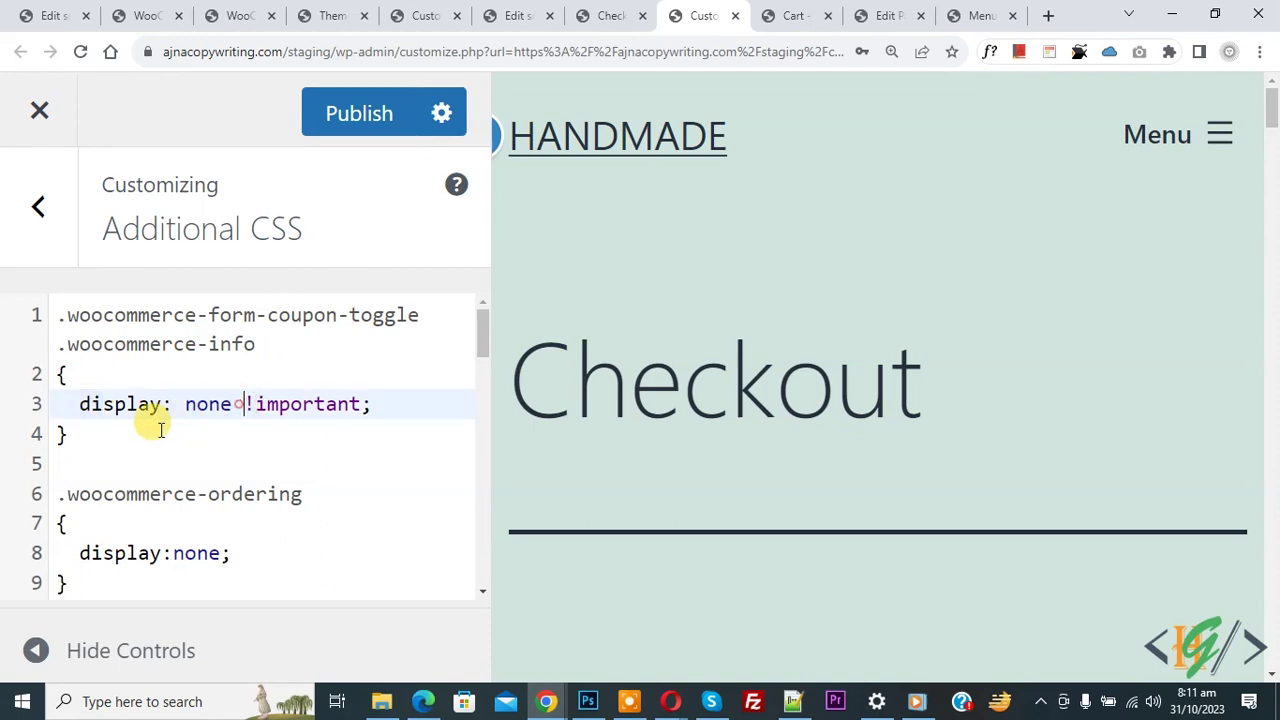
click(109, 437)
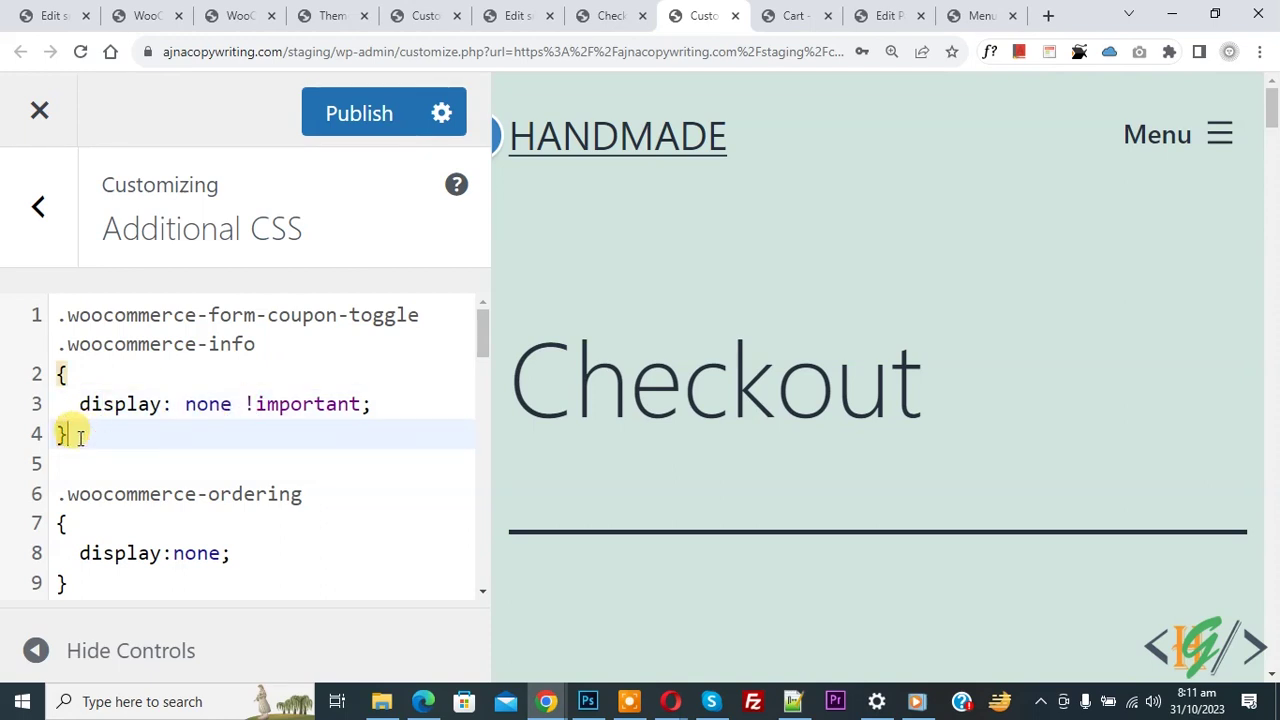
drag(80, 437, 58, 315)
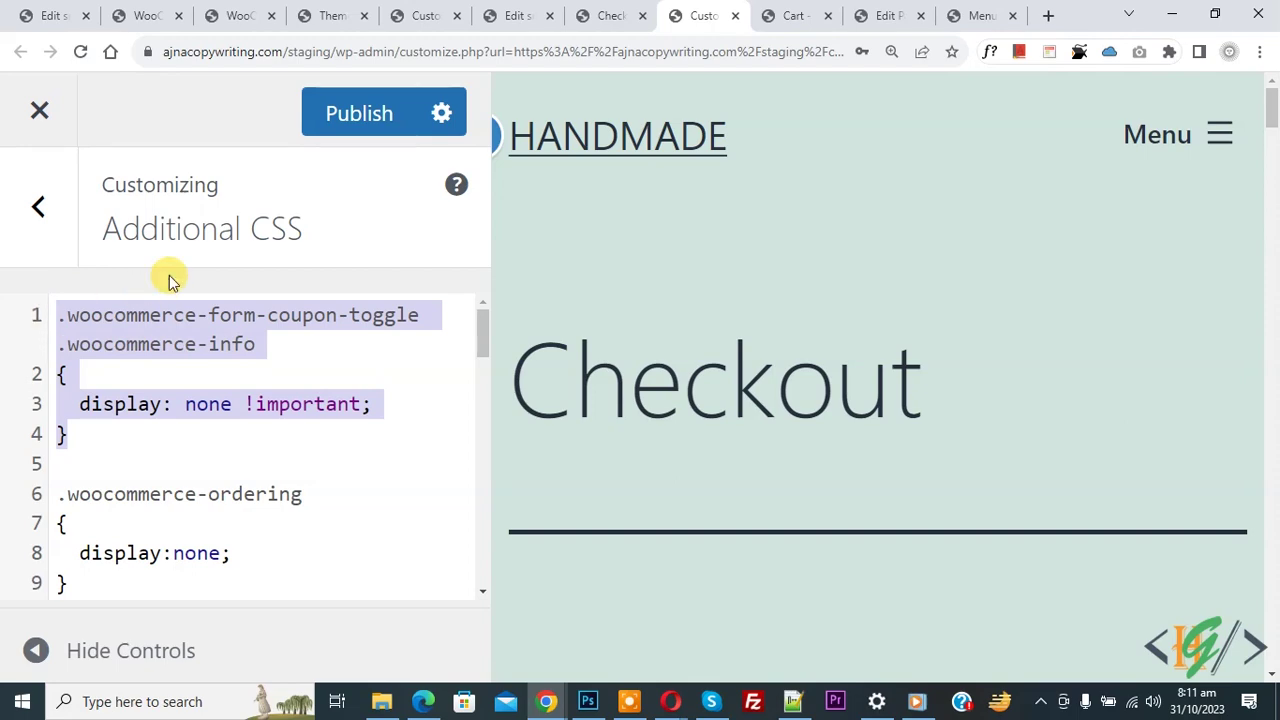
click(352, 122)
key(ctrl+0)
click(100, 262)
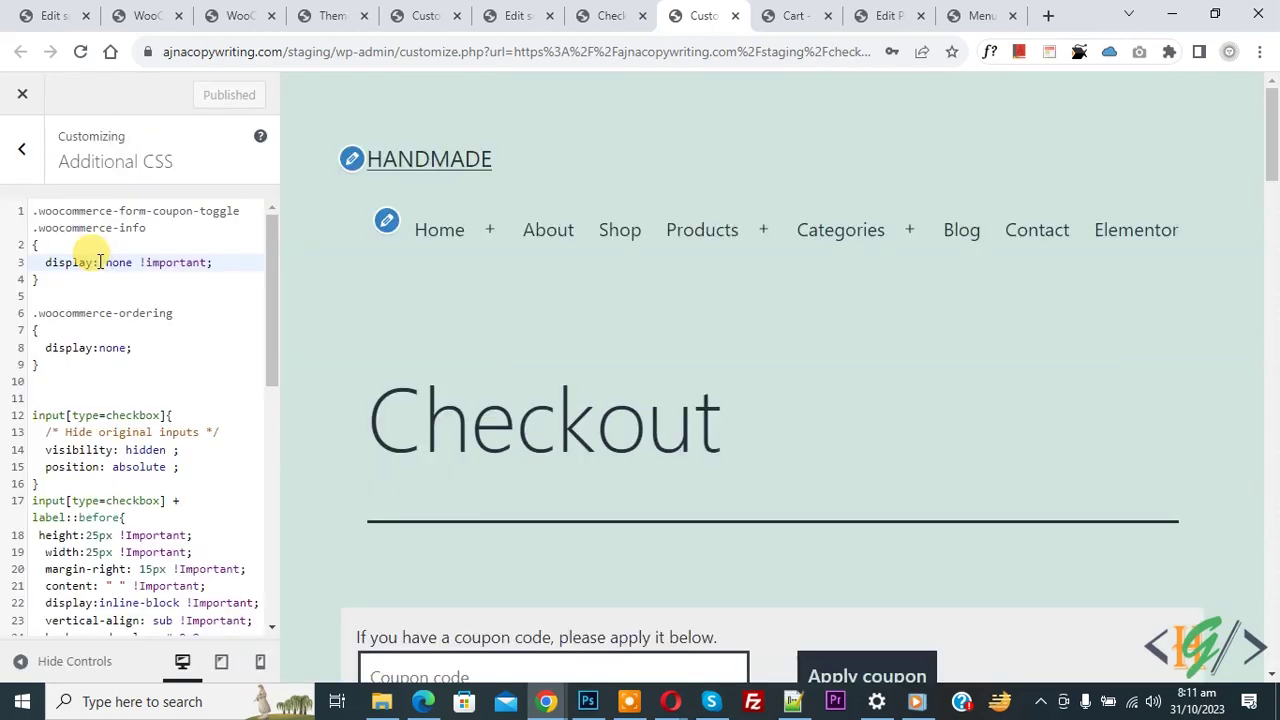
Review the saved PHP snippet and the custom CSS, and reload the checkout page to check its coupon section.
click(519, 14)
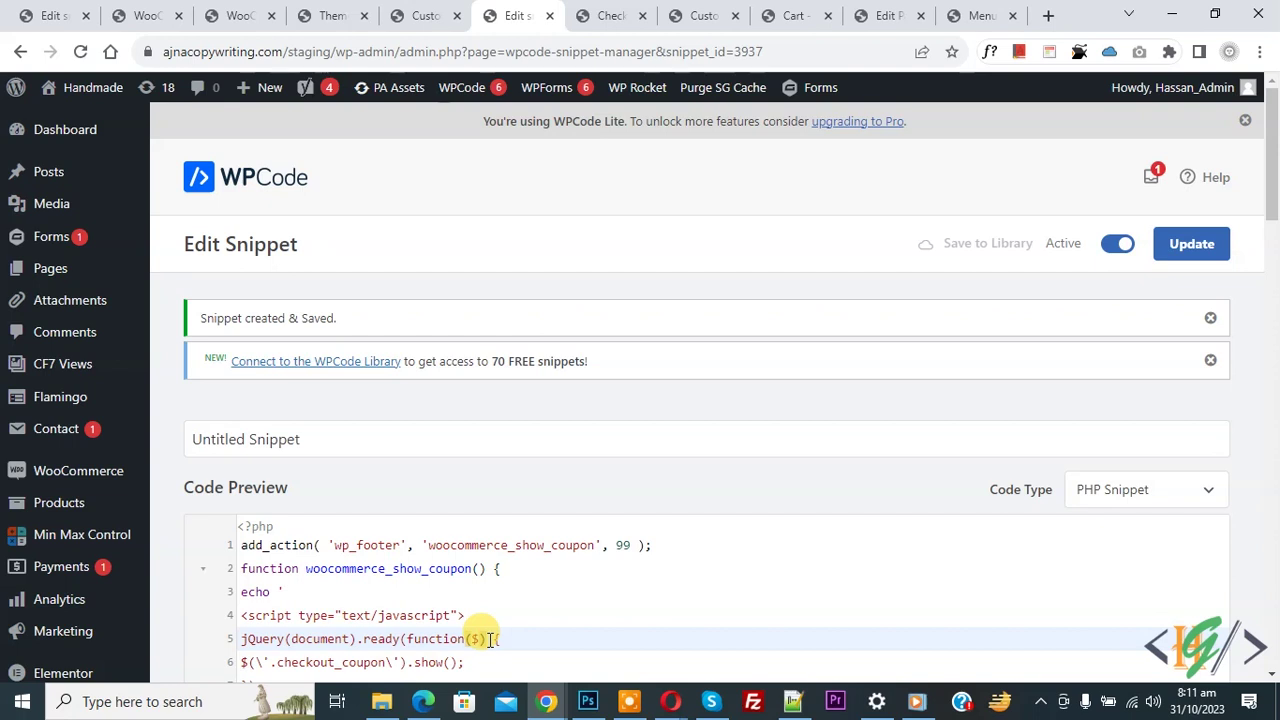
click(706, 14)
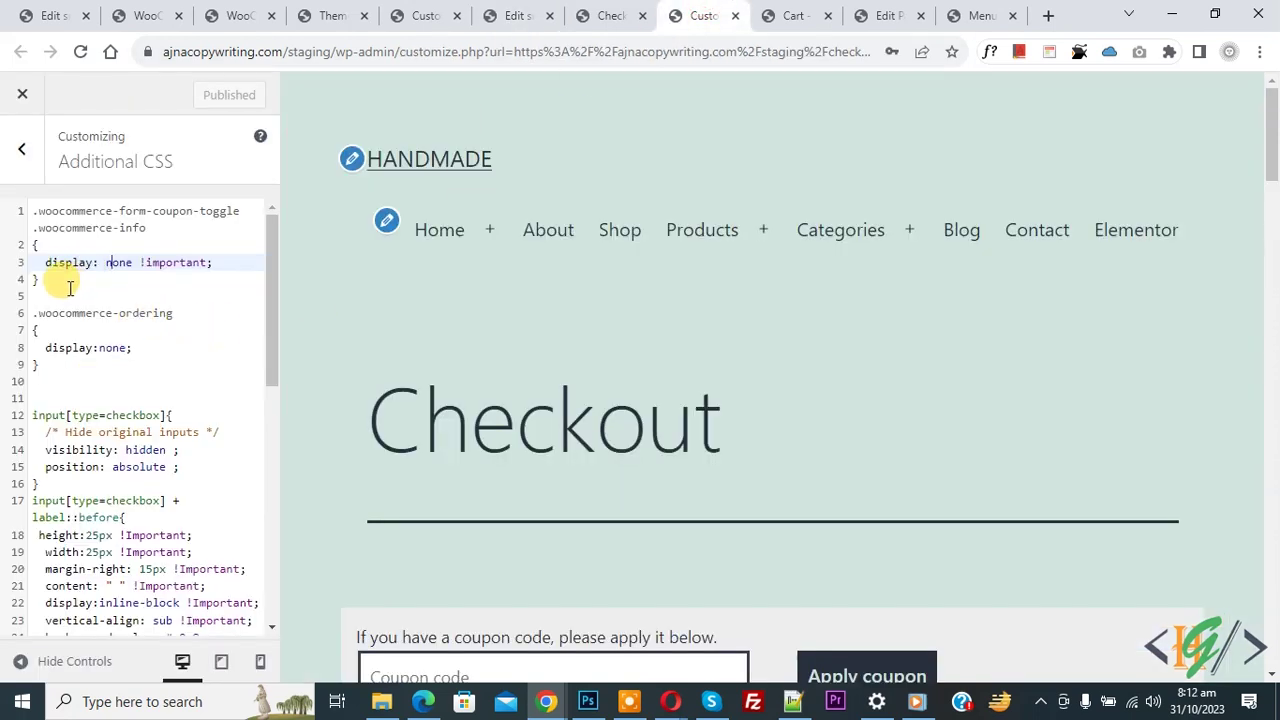
click(608, 15)
click(1245, 479)
click(80, 51)
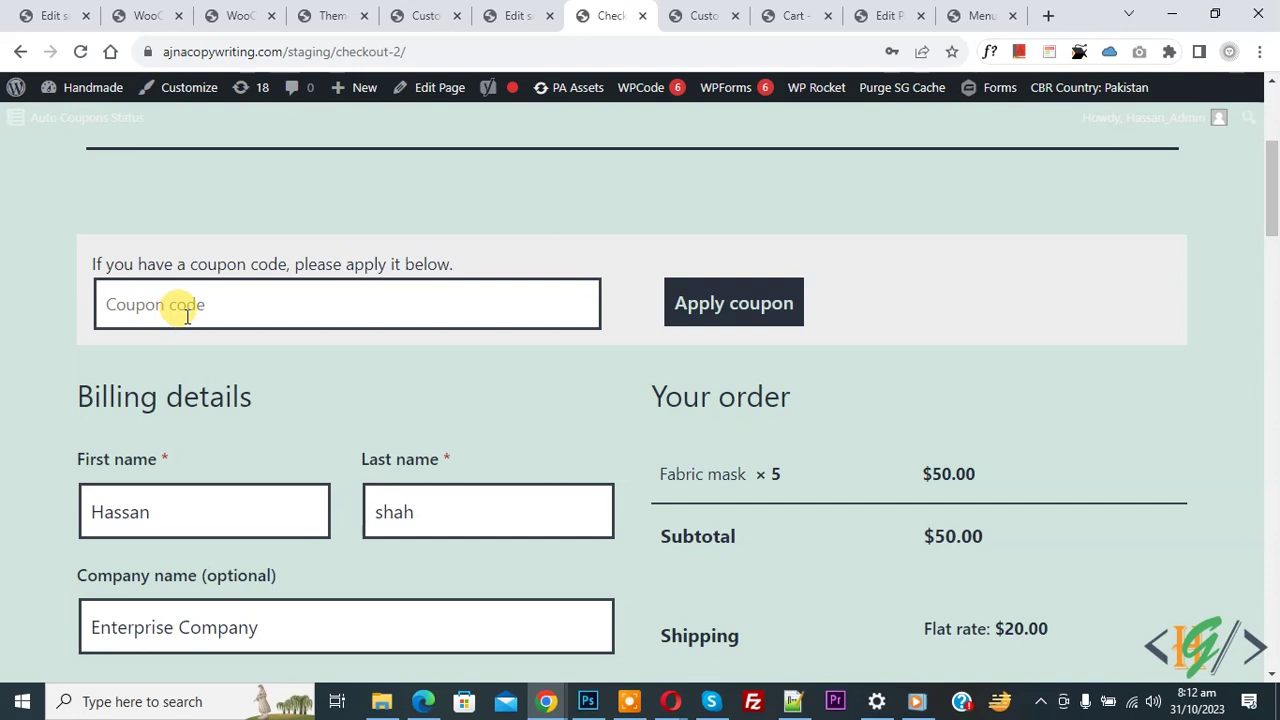
click(80, 54)
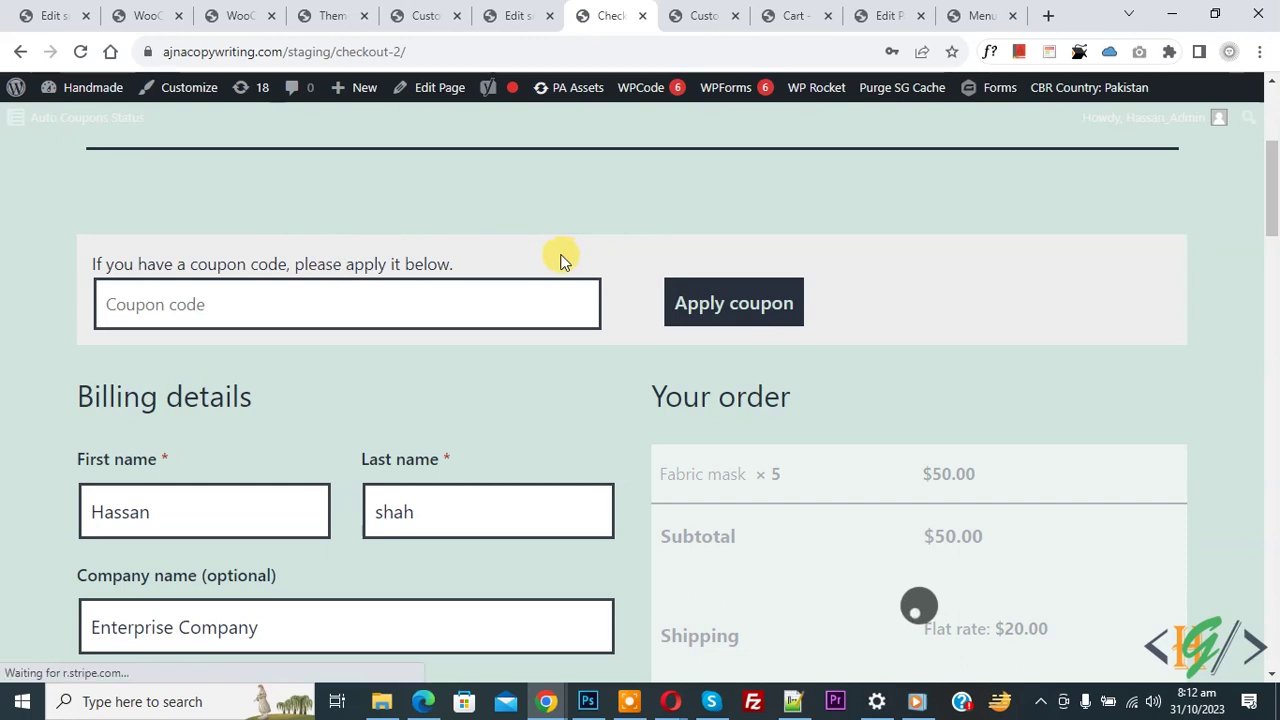
Revisit the WPCode snippet and the Additional CSS rule, returning to the coupon field on the checkout page.
click(503, 10)
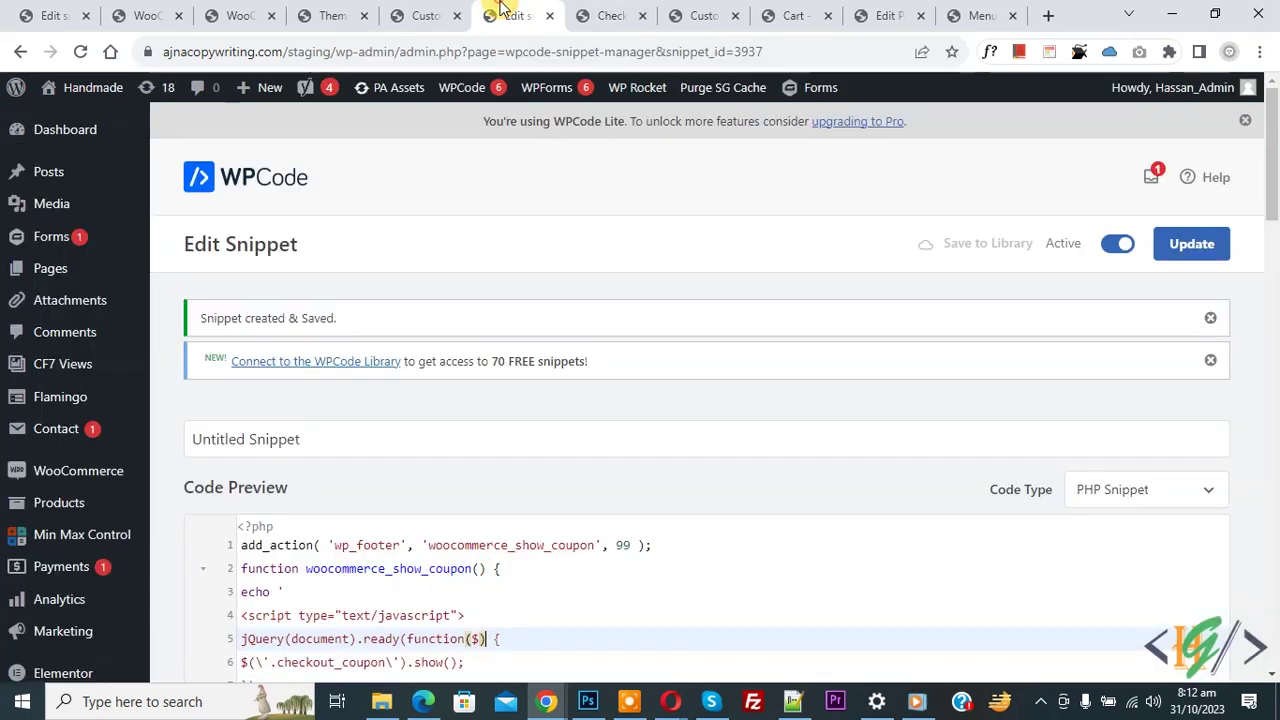
click(704, 15)
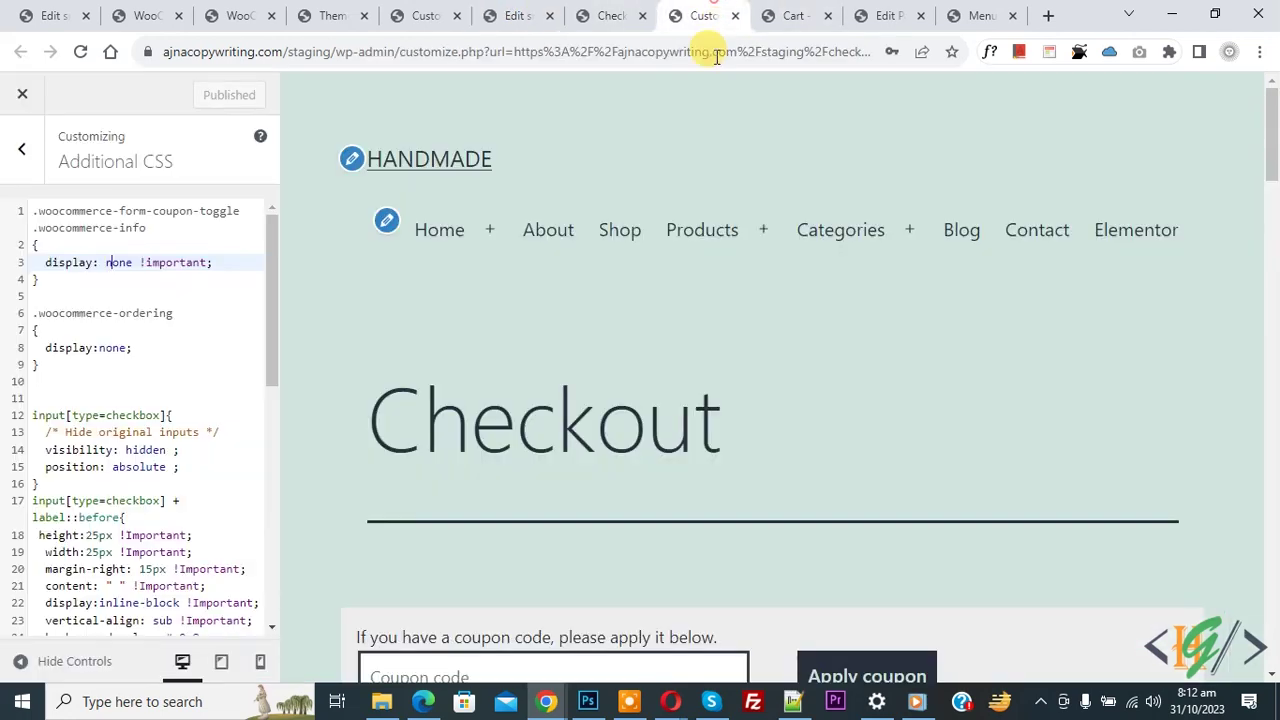
click(612, 15)
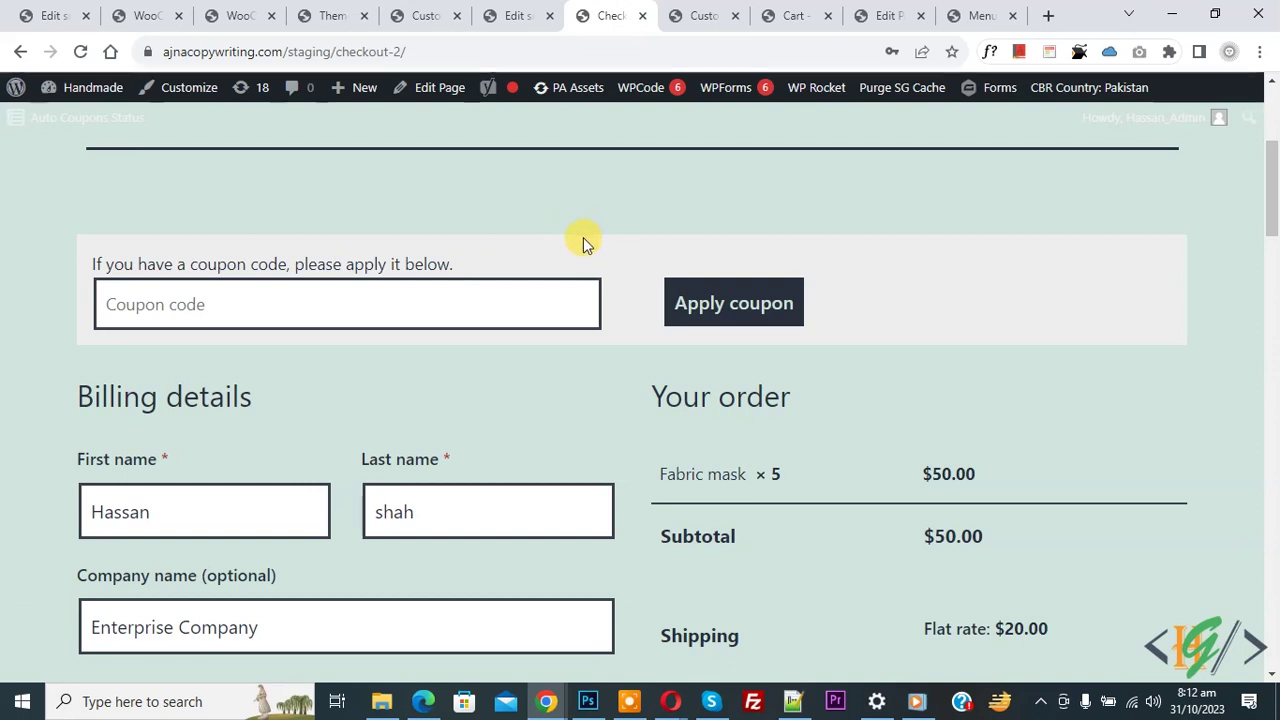